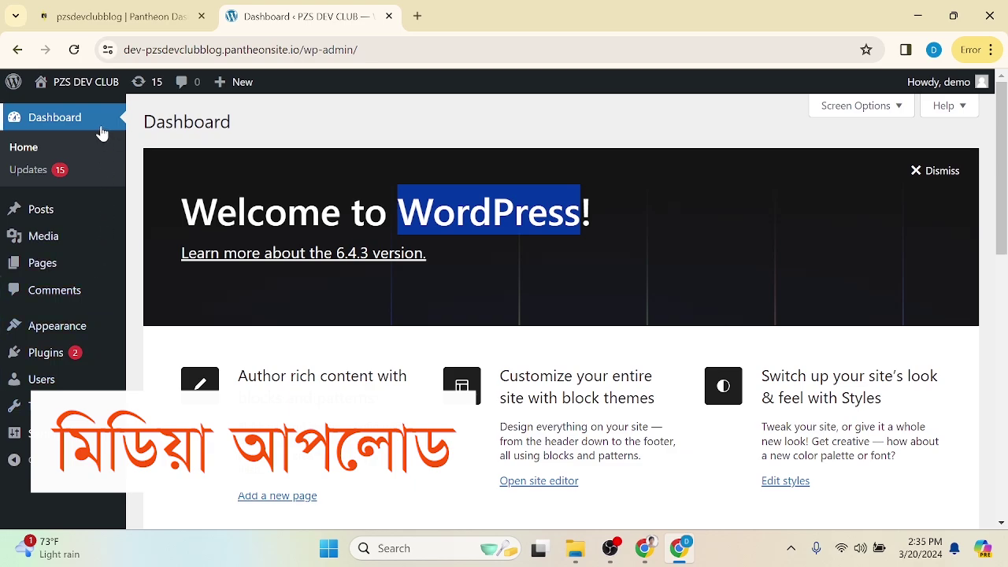
mouse_move(46, 216)
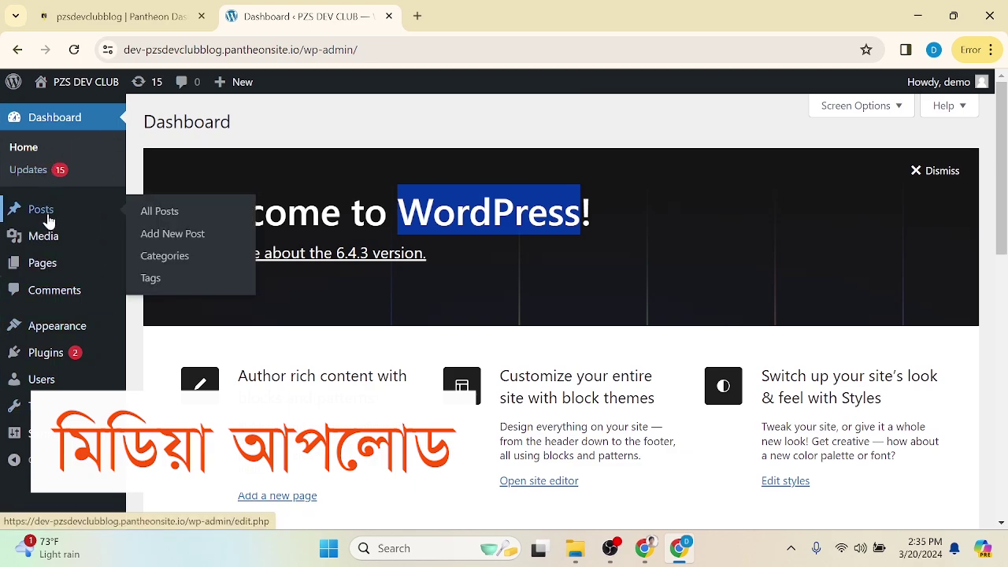
mouse_move(54, 247)
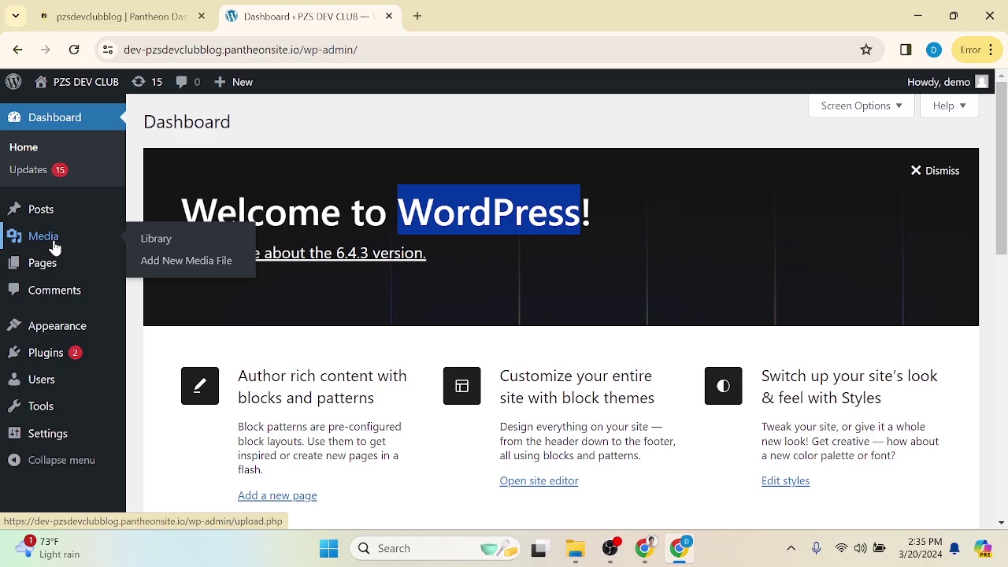
left_click(594, 196)
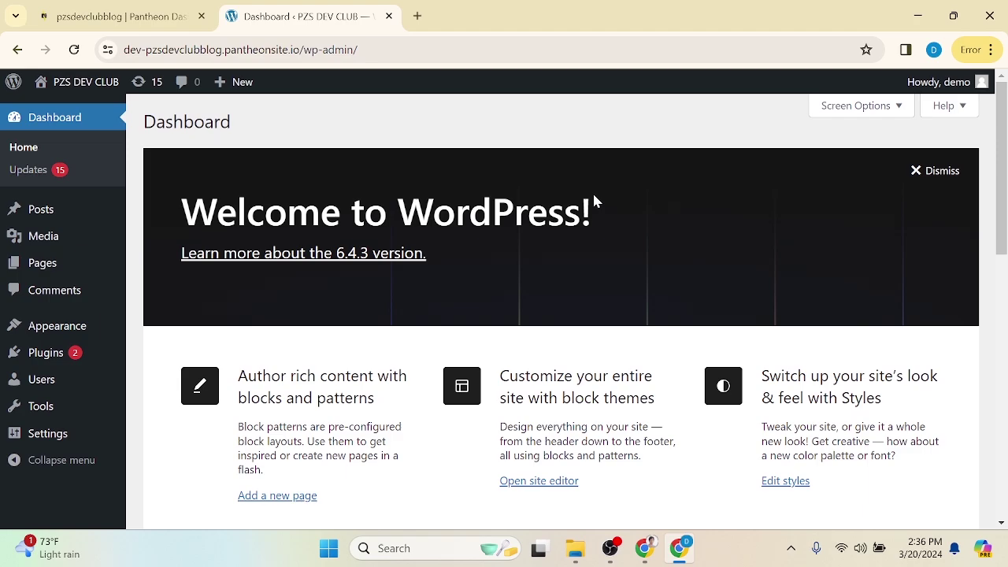
left_click(419, 17)
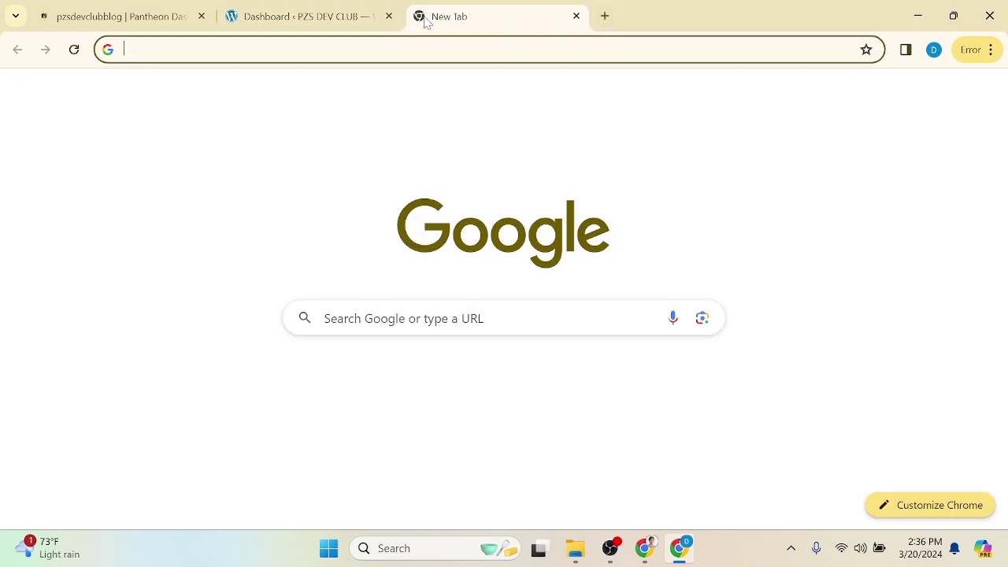
type("https://academy.digibrodigital.com/pzs-coming-soon/")
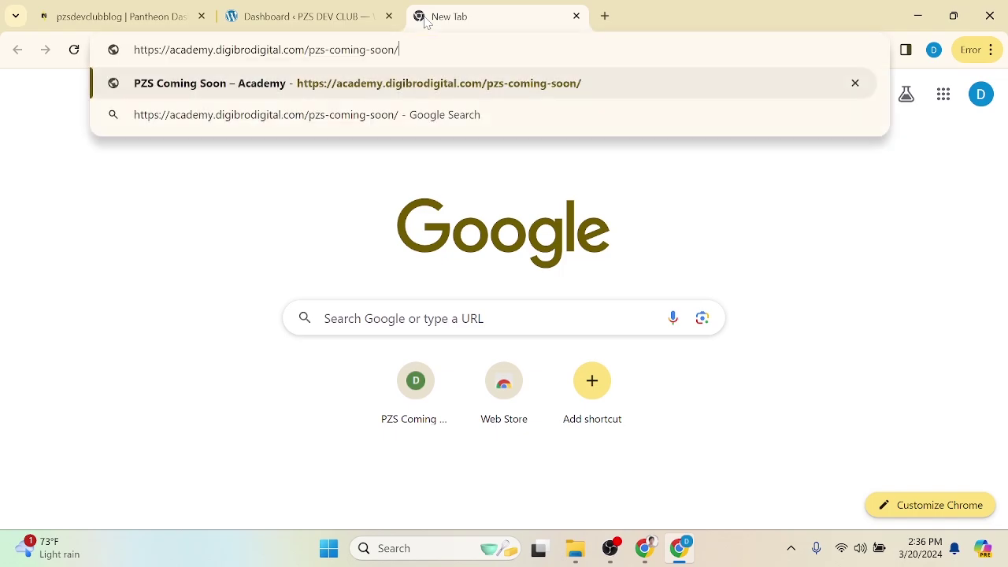
key("Return")
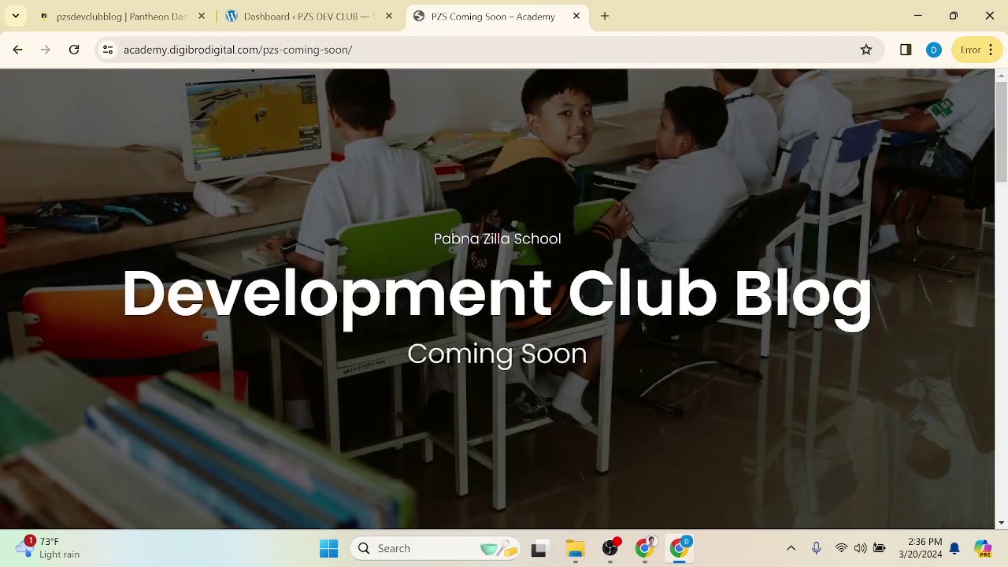
scroll(873, 323, "down", 7)
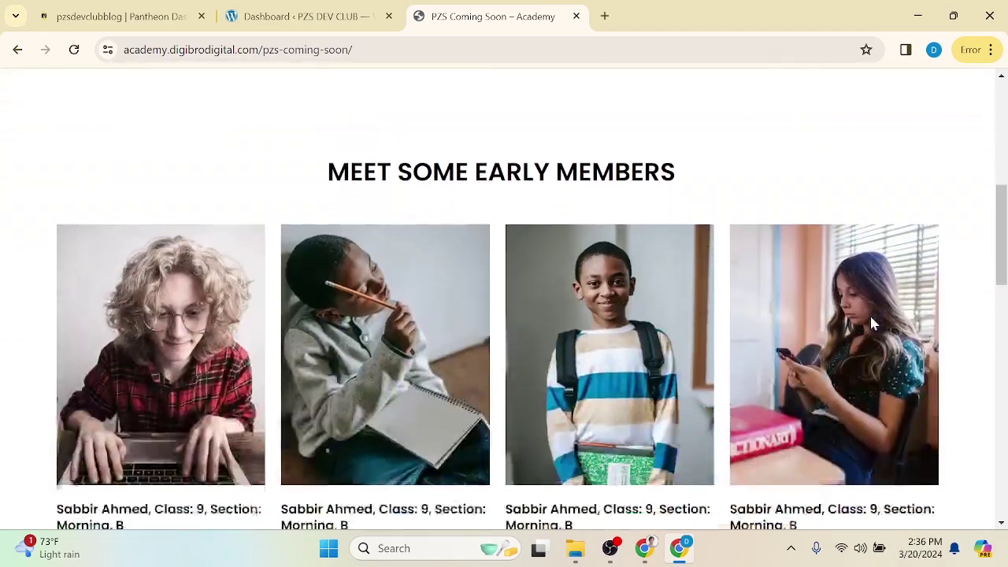
scroll(872, 323, "down", 10)
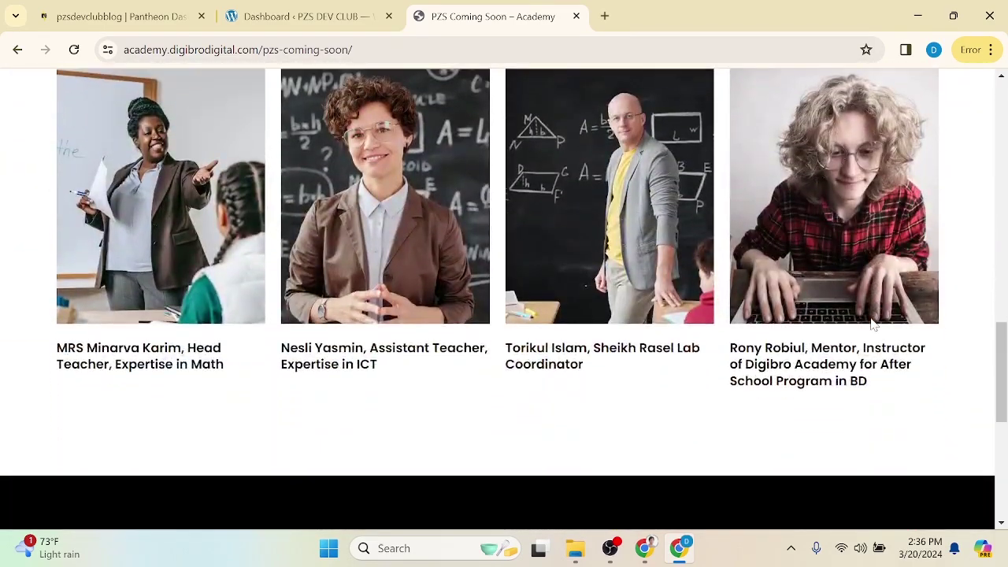
scroll(872, 324, "up", 10)
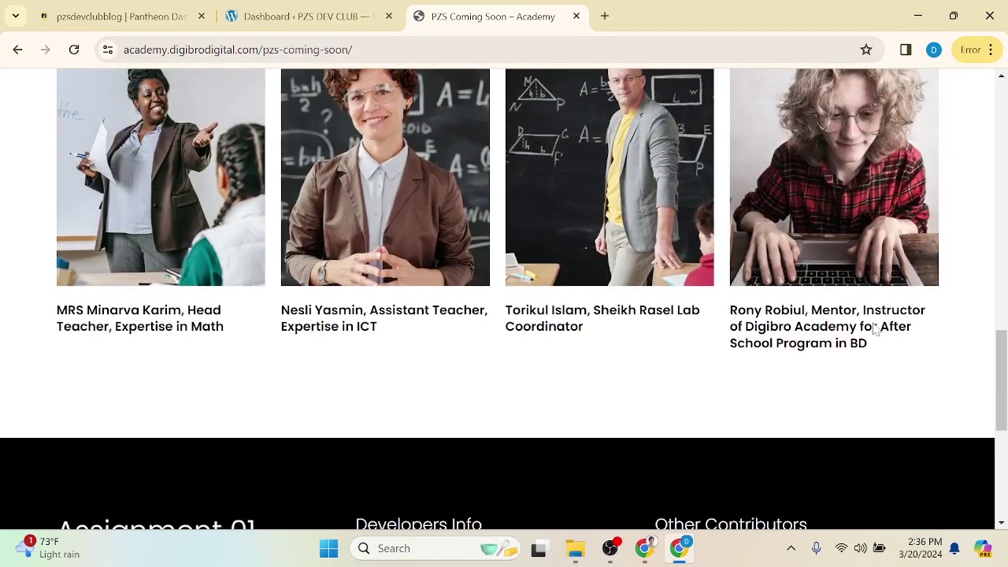
scroll(876, 329, "up", 7)
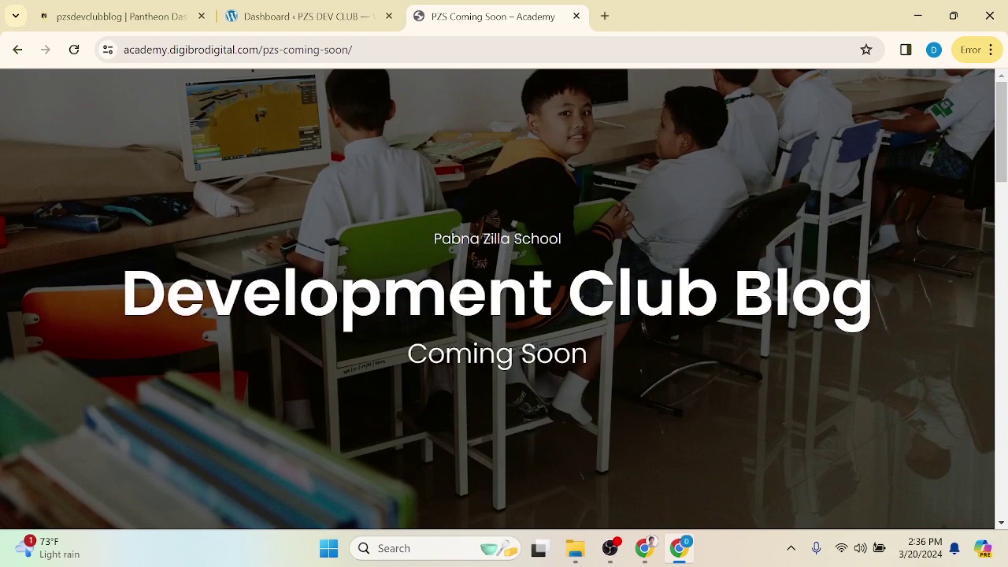
scroll(570, 376, "down", 3)
scroll(570, 376, "up", 3)
Open the shared Google Drive folder "dev club 101 images" in another new tab using the copied link
left_click(605, 15)
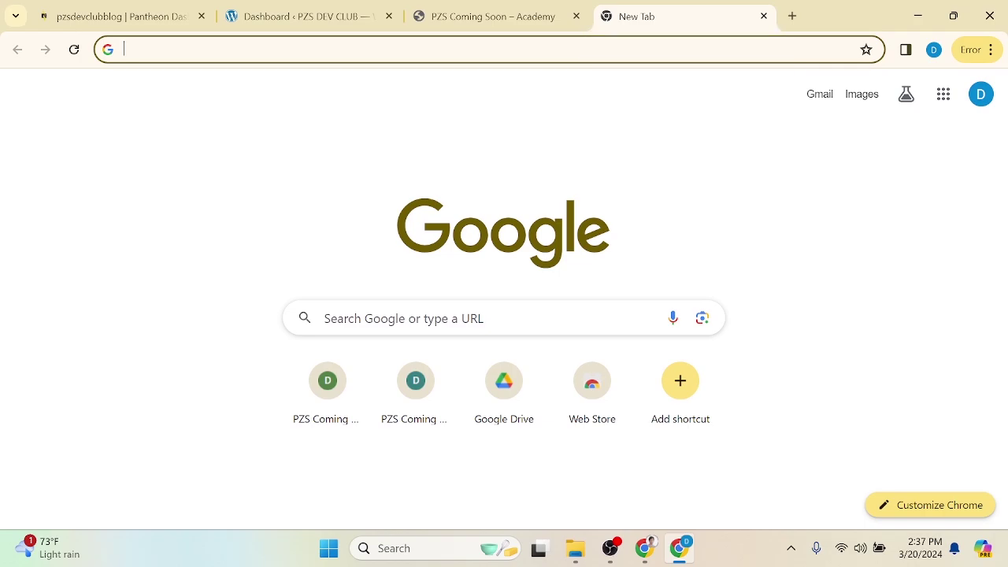
left_click(488, 49)
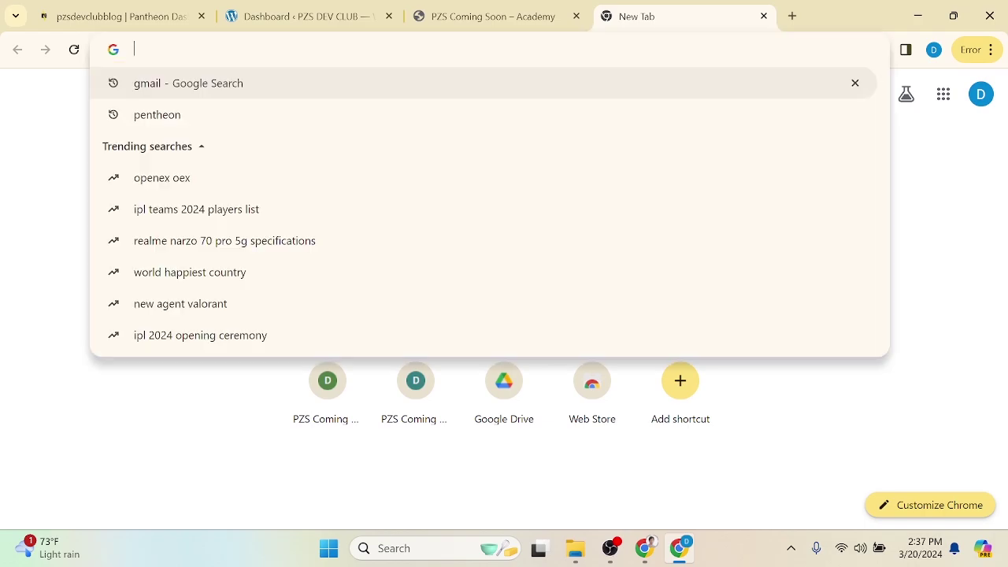
right_click(419, 55)
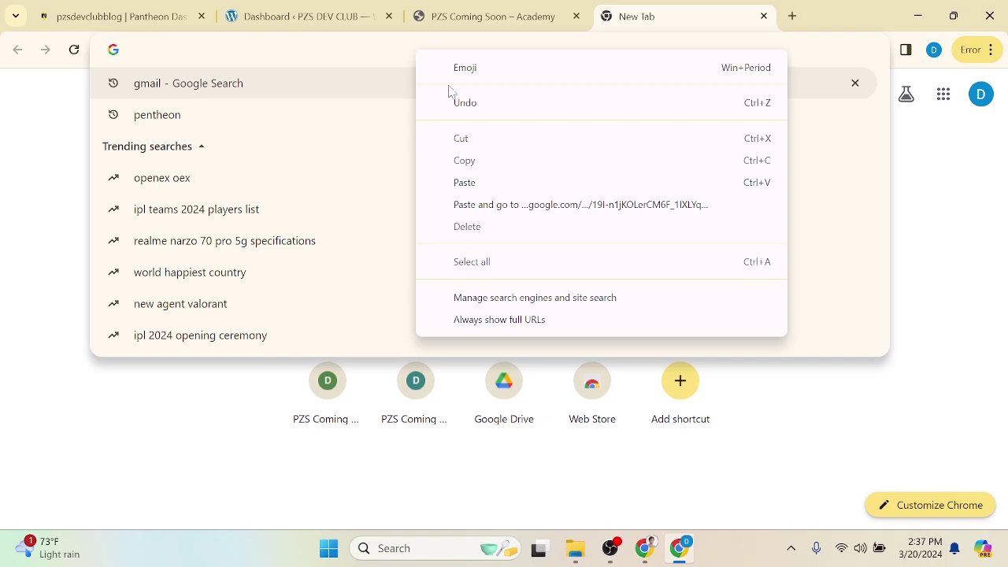
left_click(465, 183)
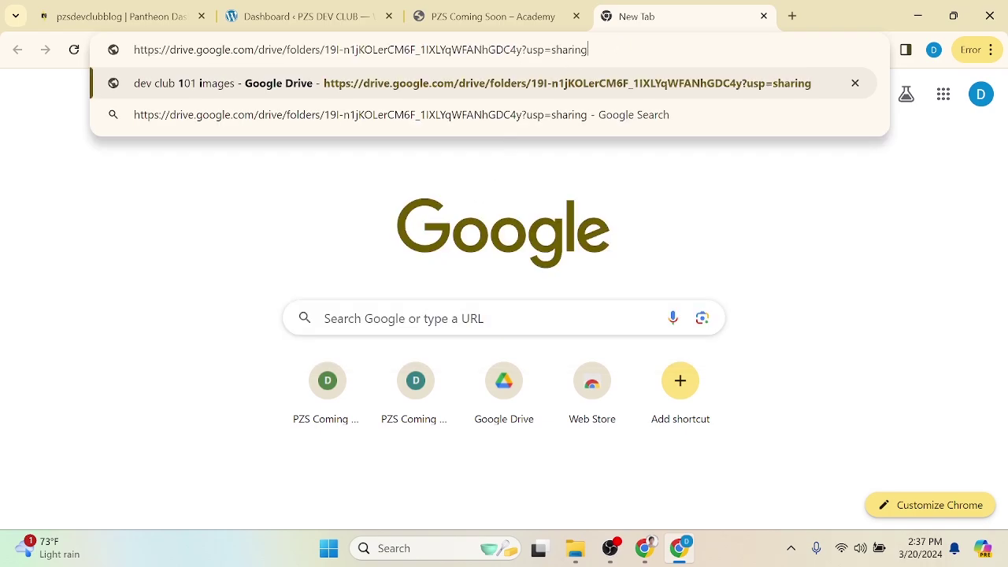
key("Return")
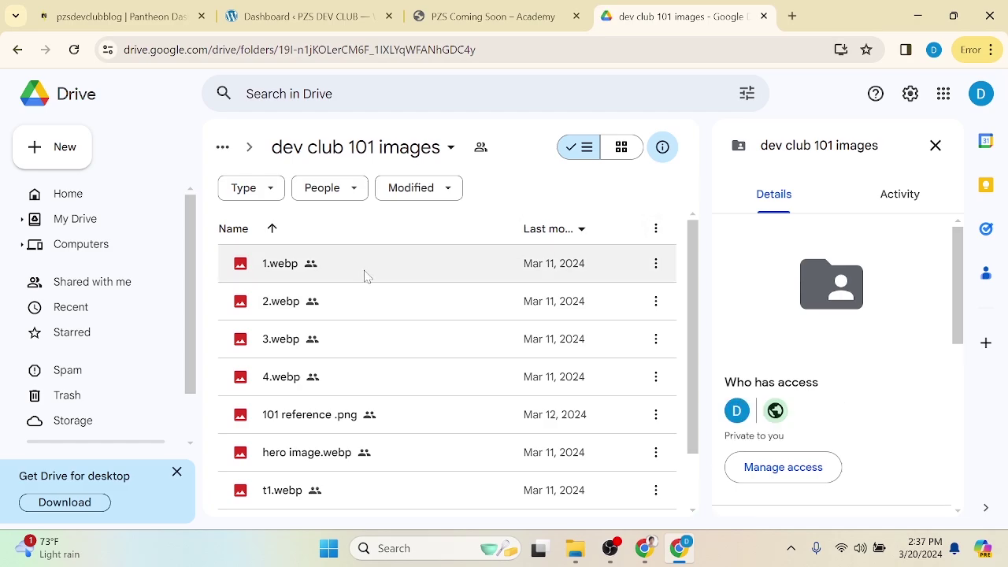
Select every image in the Drive folder, from 1.webp to t3.webp, and download them together
left_click(245, 268)
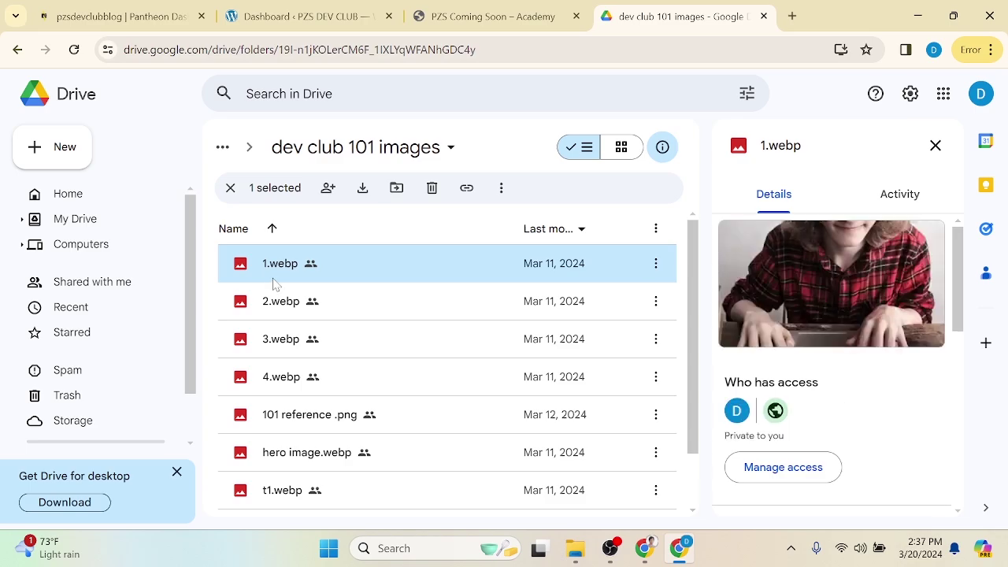
scroll(310, 352, "down", 2)
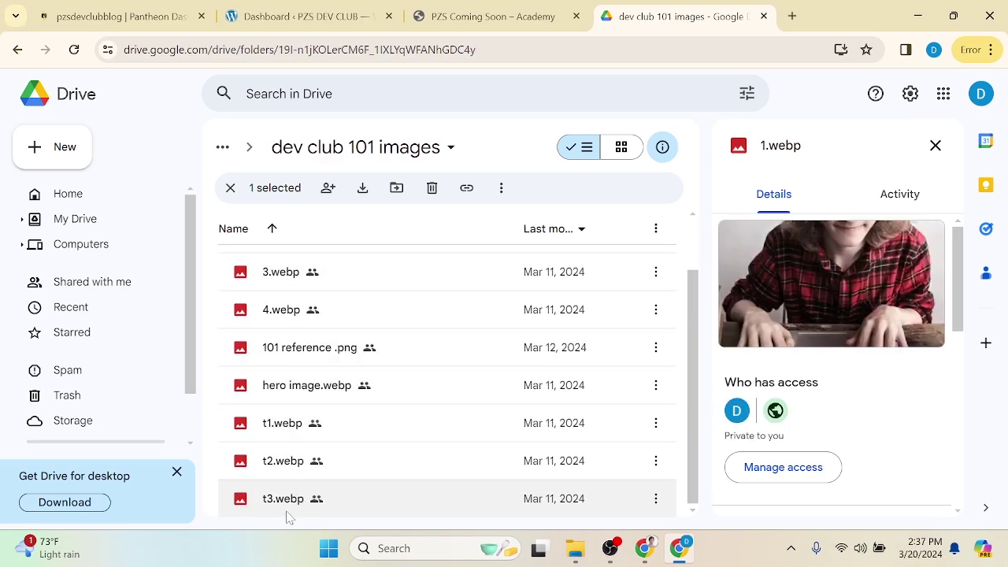
left_click(245, 504, "shift")
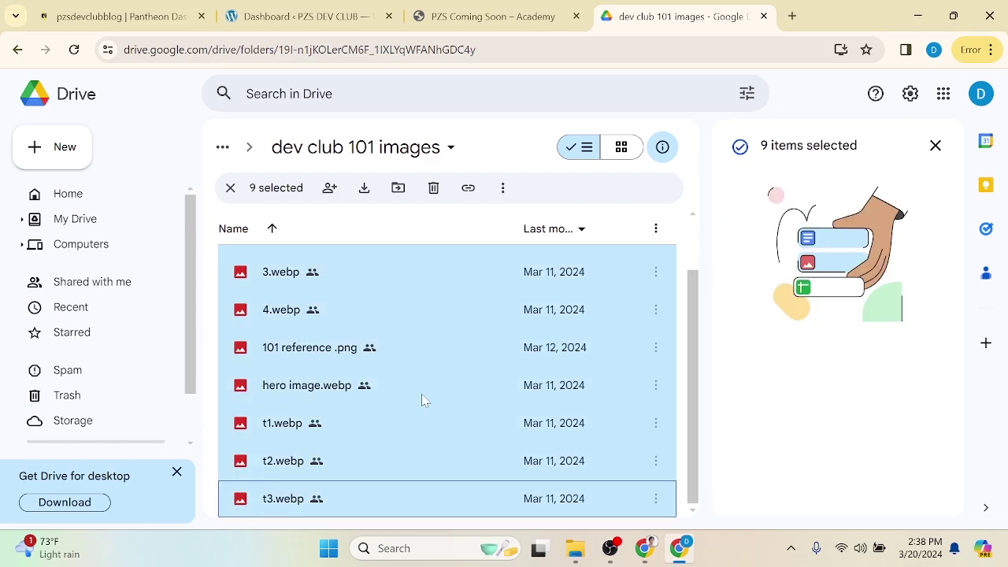
left_click(657, 273)
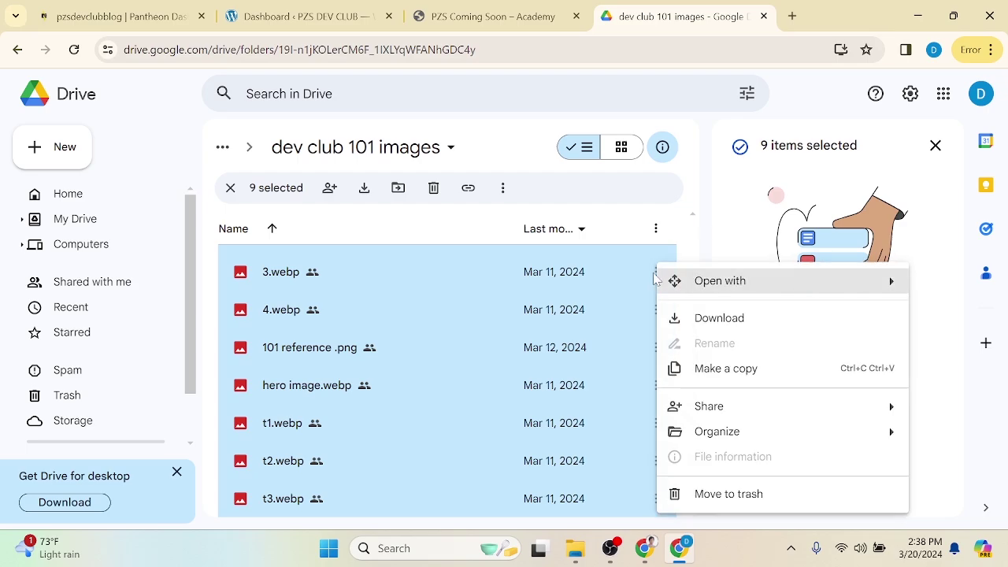
left_click(724, 320)
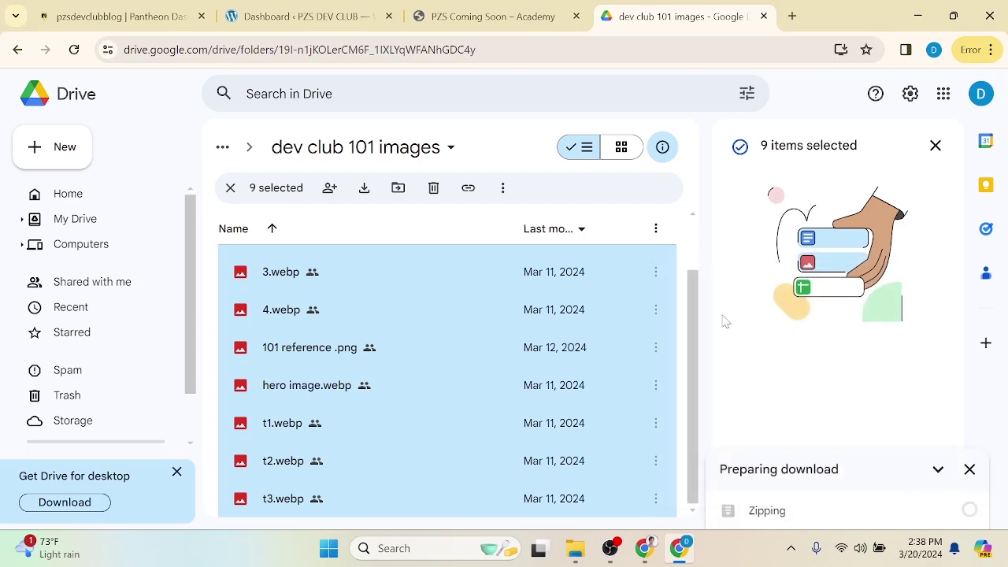
left_click(656, 276)
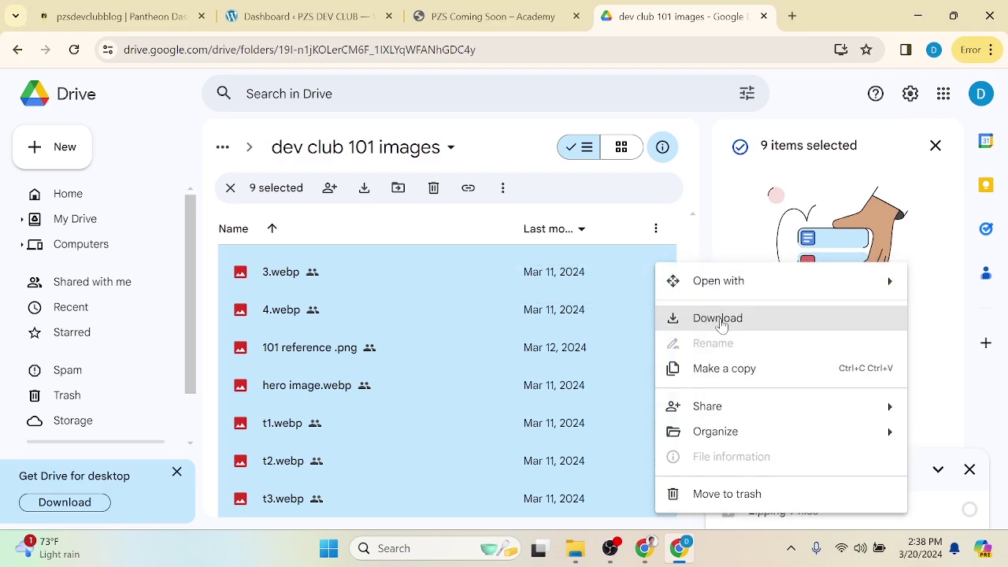
left_click(718, 318)
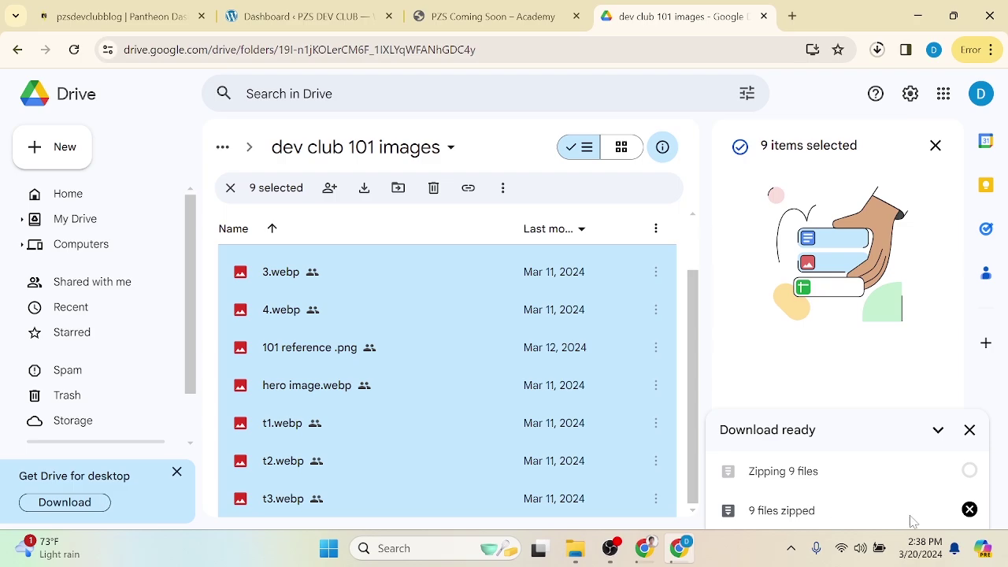
left_click(969, 510)
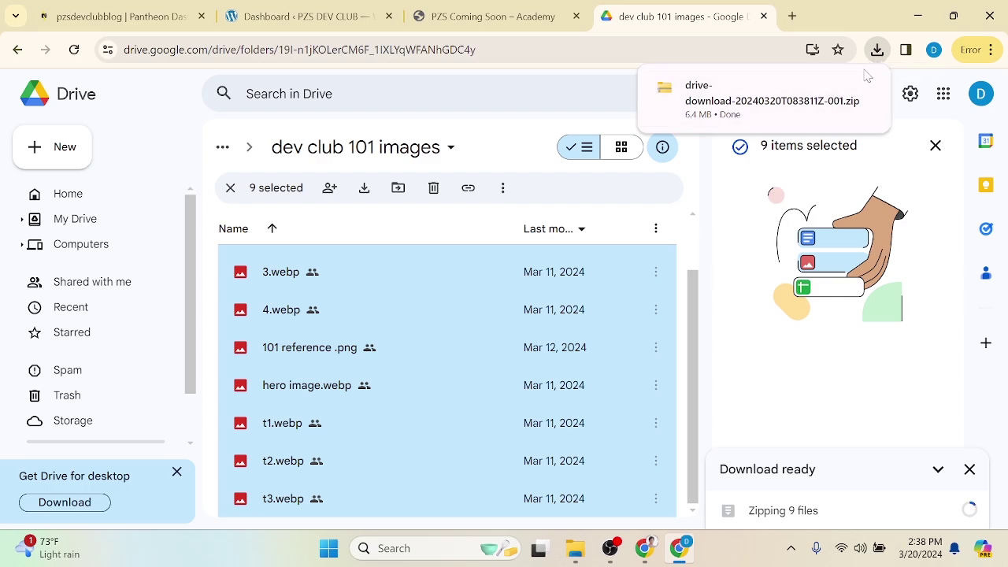
Show the downloaded zip archive in its folder and extract all its files to the suggested destination
mouse_move(840, 91)
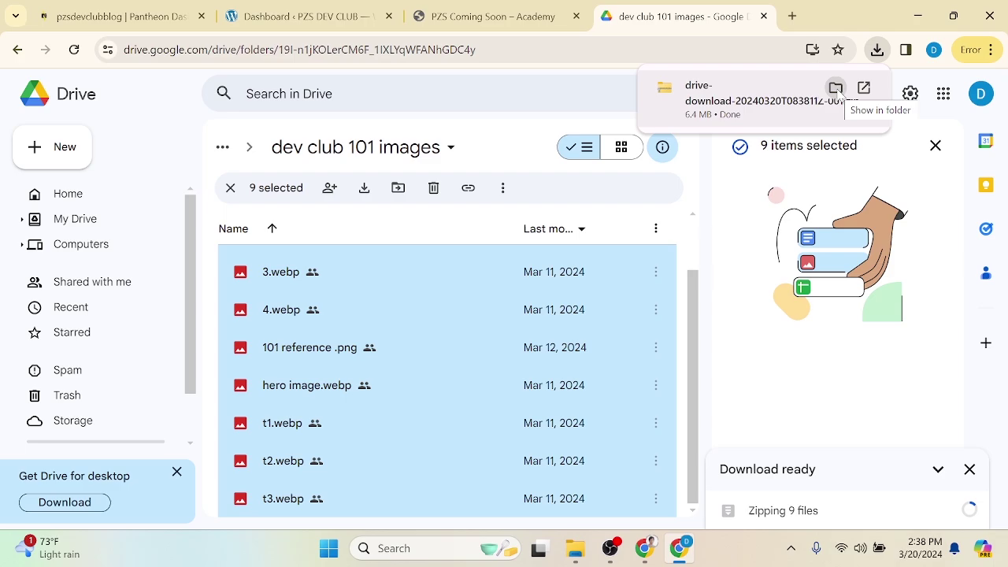
left_click(836, 88)
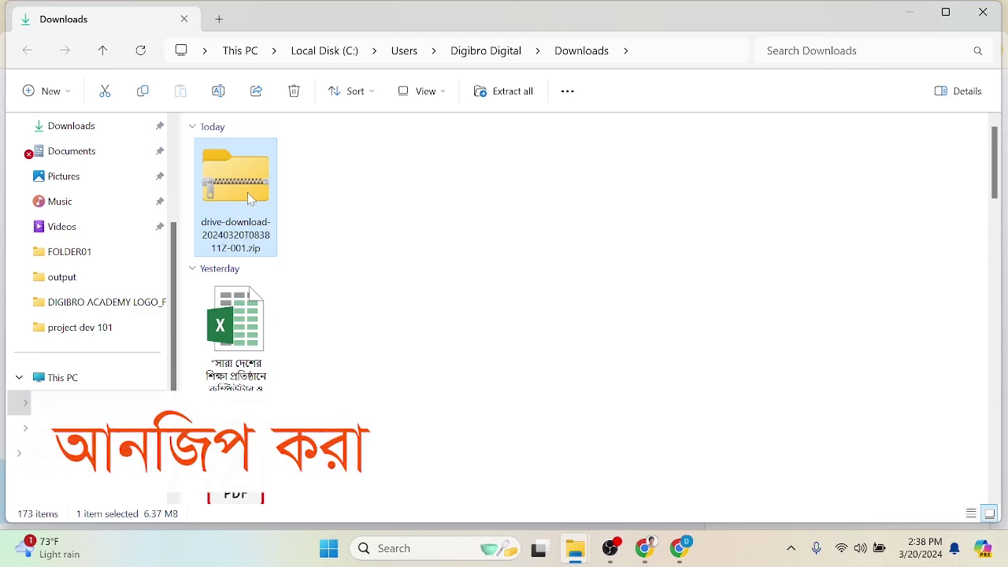
right_click(247, 199)
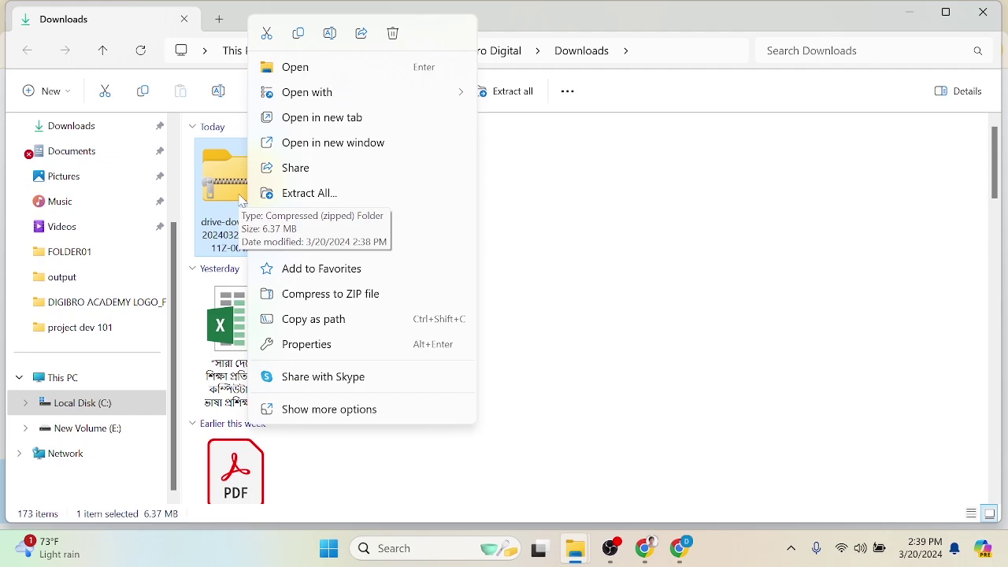
left_click(335, 198)
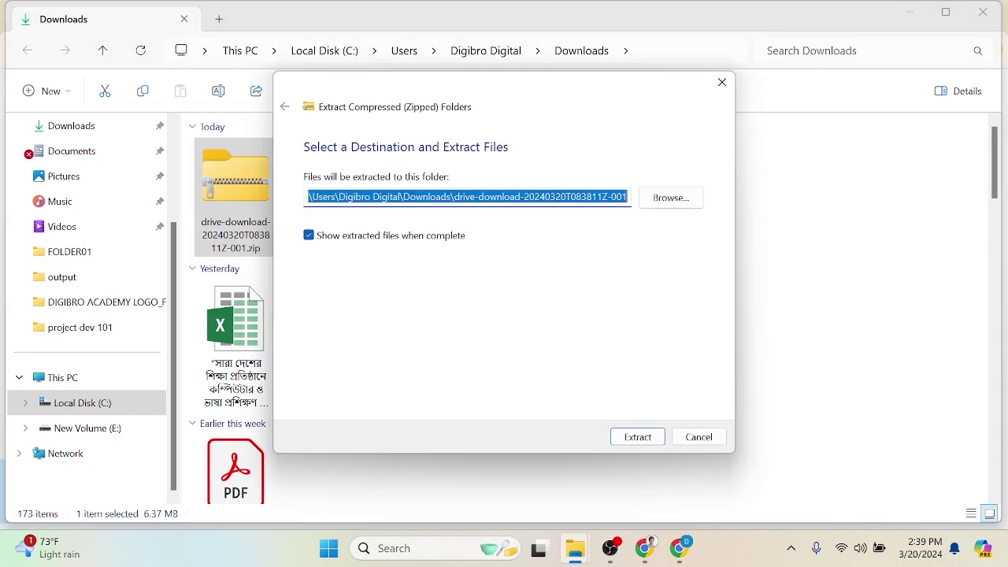
left_click(644, 444)
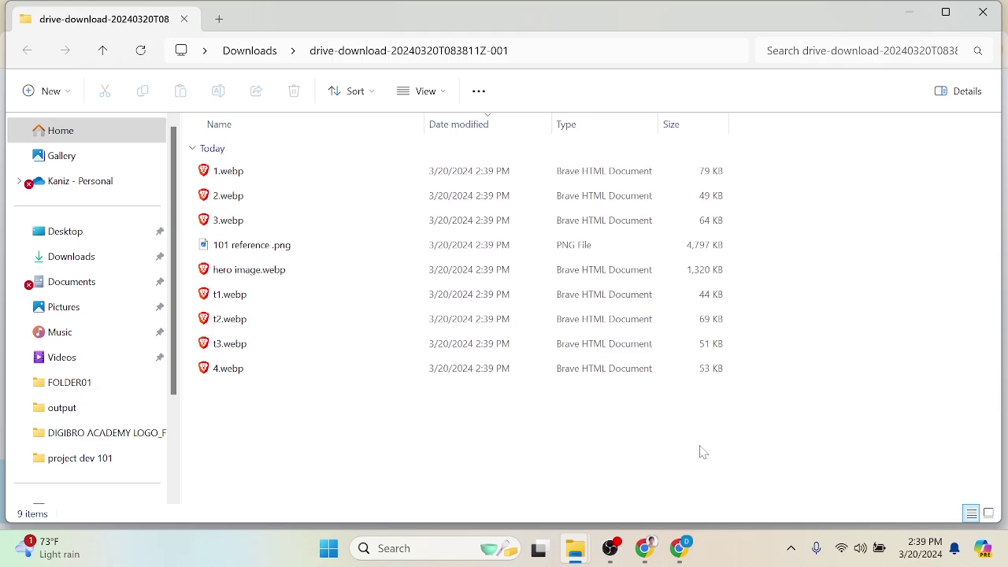
Close the extracted folder and Downloads windows, and minimize the browser to get back to the desktop
left_click(983, 12)
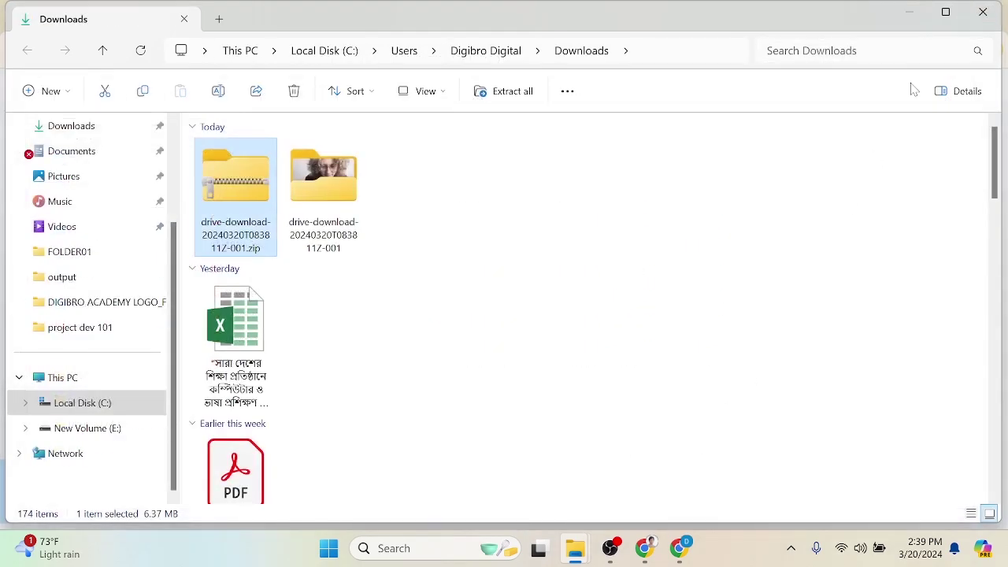
left_click(985, 12)
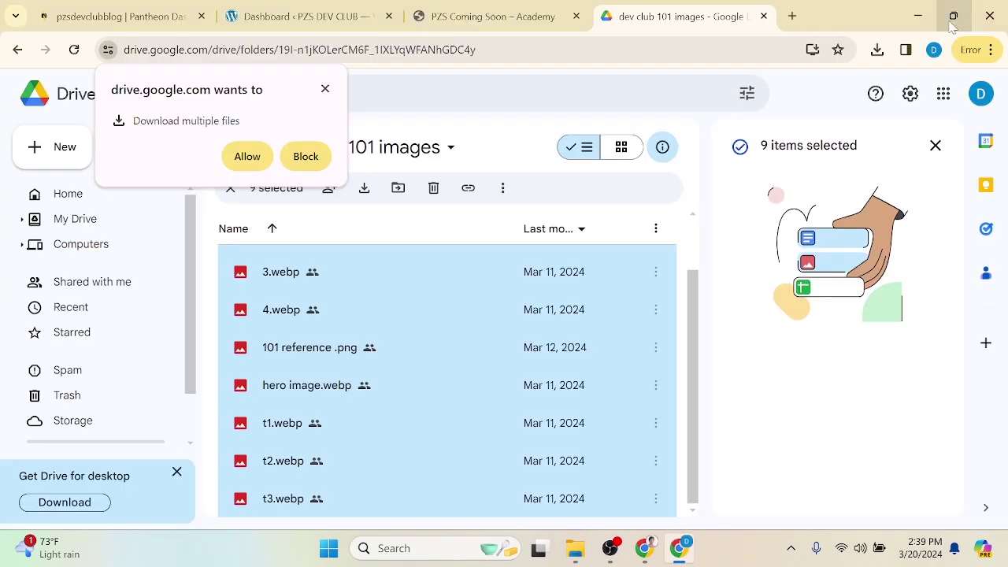
left_click(918, 16)
left_click(922, 17)
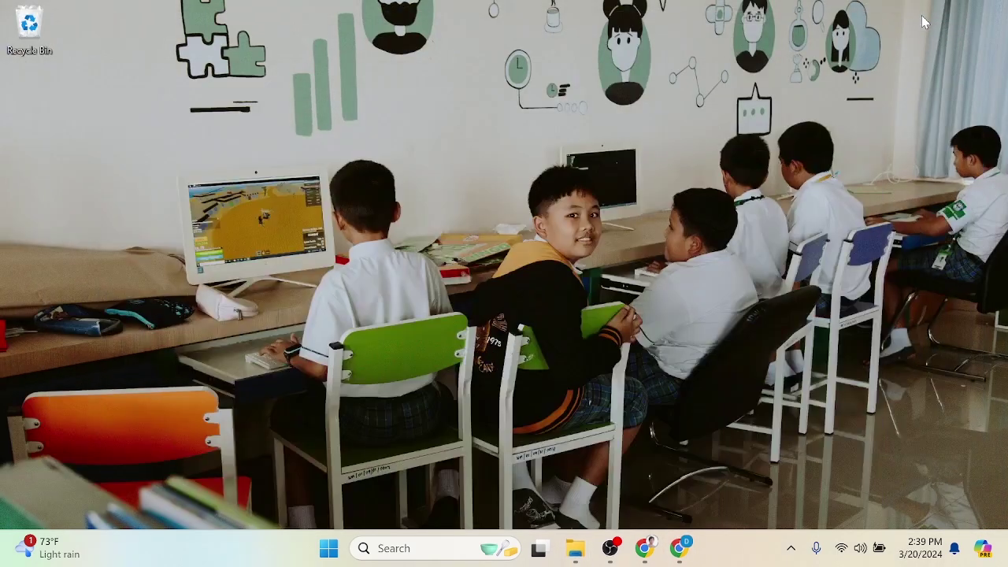
Delete the archive drive-download-20240320T083811Z-001.zip from the Downloads folder and open the extracted folder of the same name
left_click(576, 551)
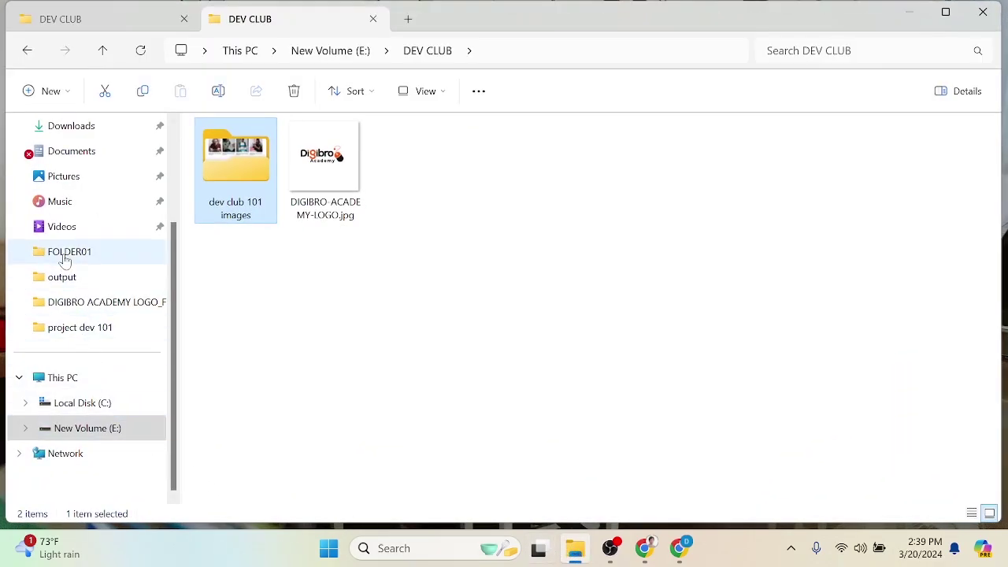
scroll(63, 256, "up", 3)
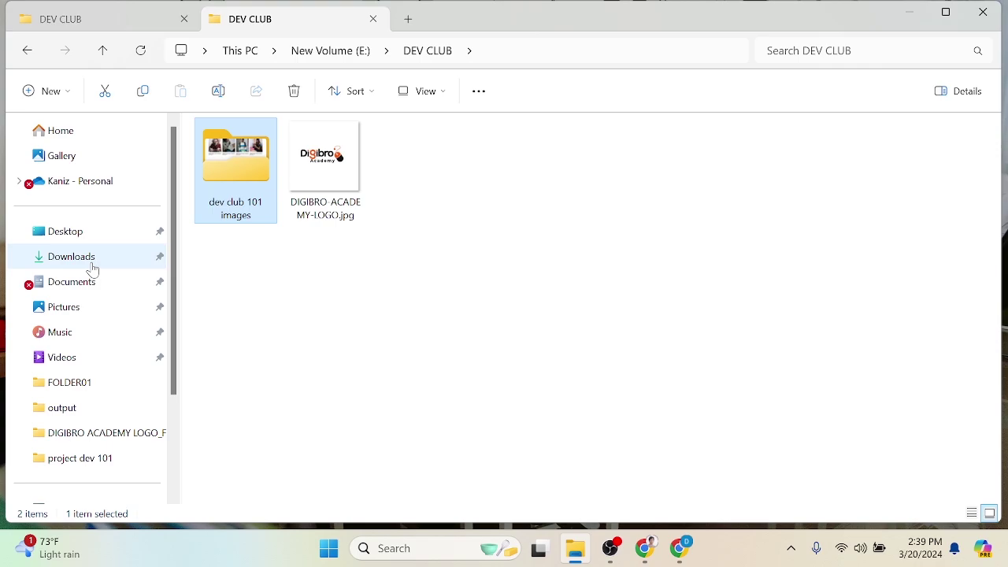
left_click(71, 257)
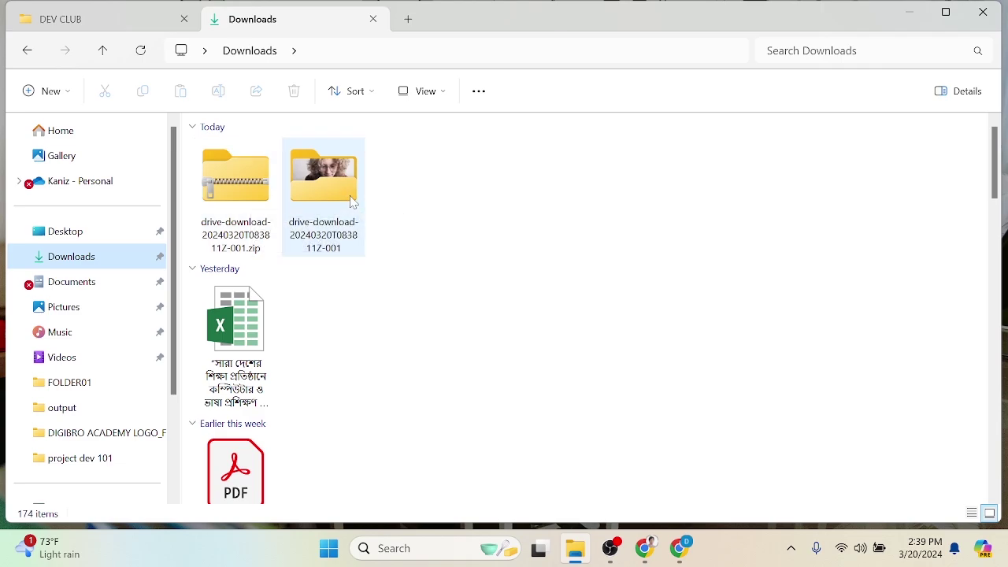
left_click(236, 208)
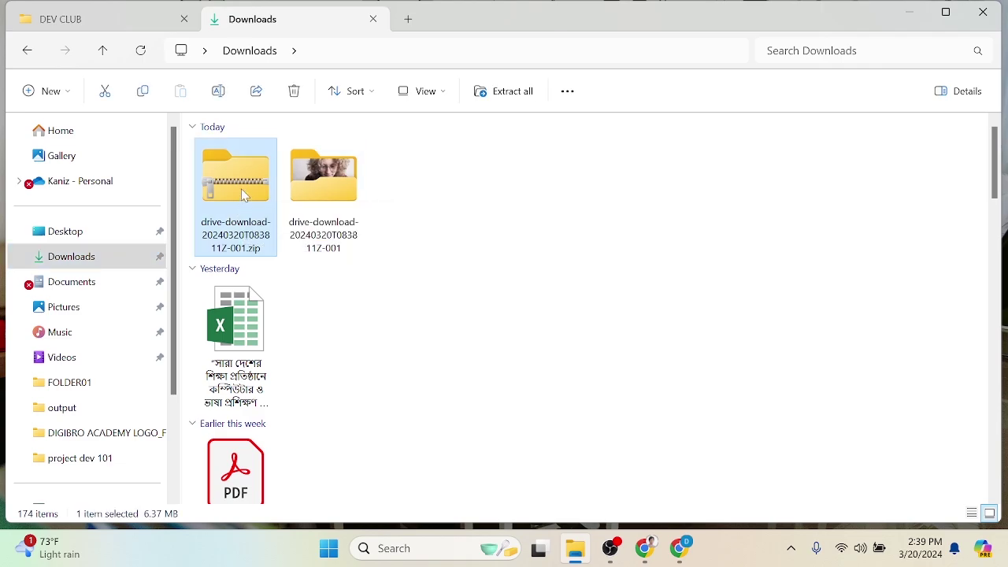
right_click(241, 189)
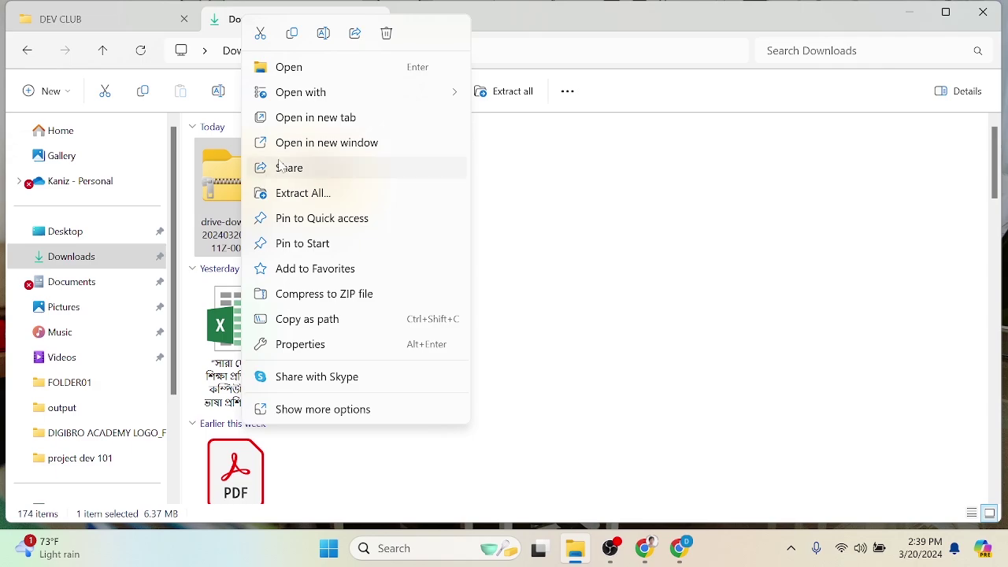
left_click(389, 36)
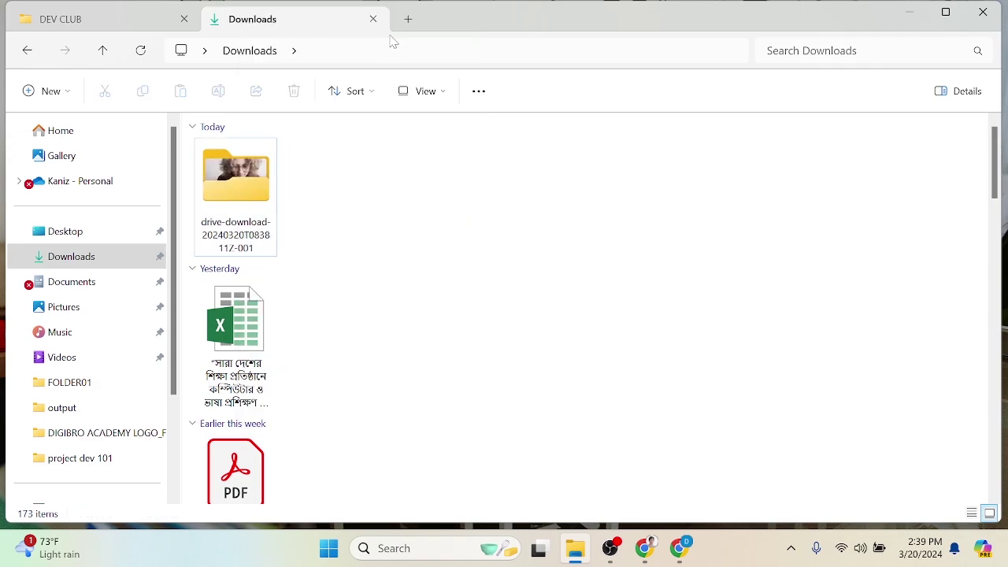
double_click(224, 186)
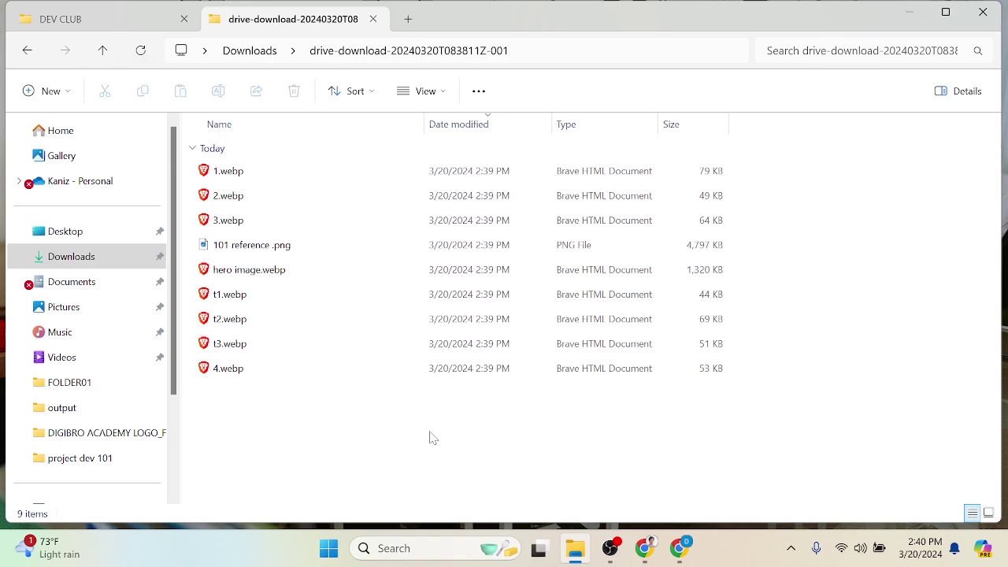
Return to Chrome, close the Google Drive tab, and open the new media file upload area in the WordPress Media Library
left_click(679, 557)
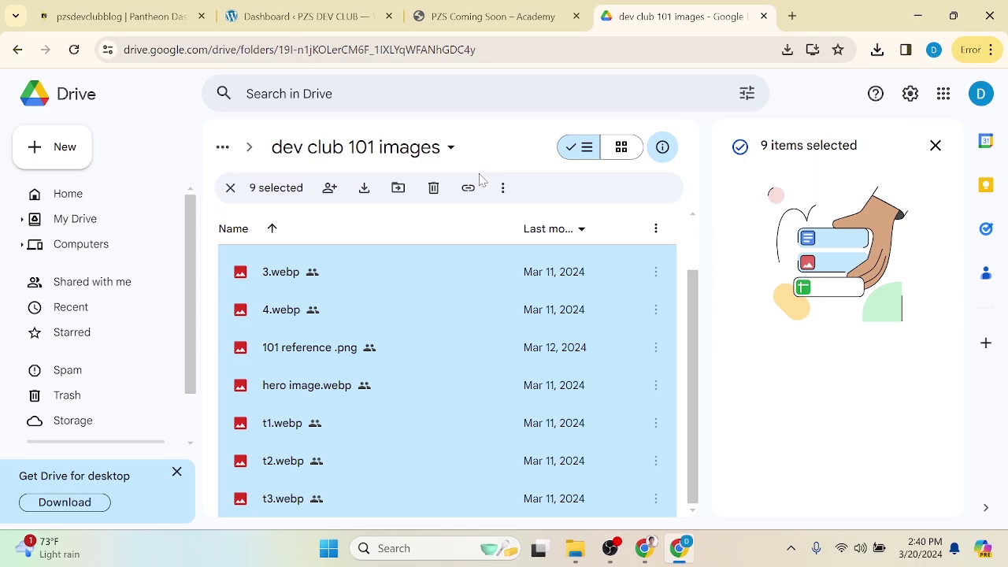
left_click(763, 16)
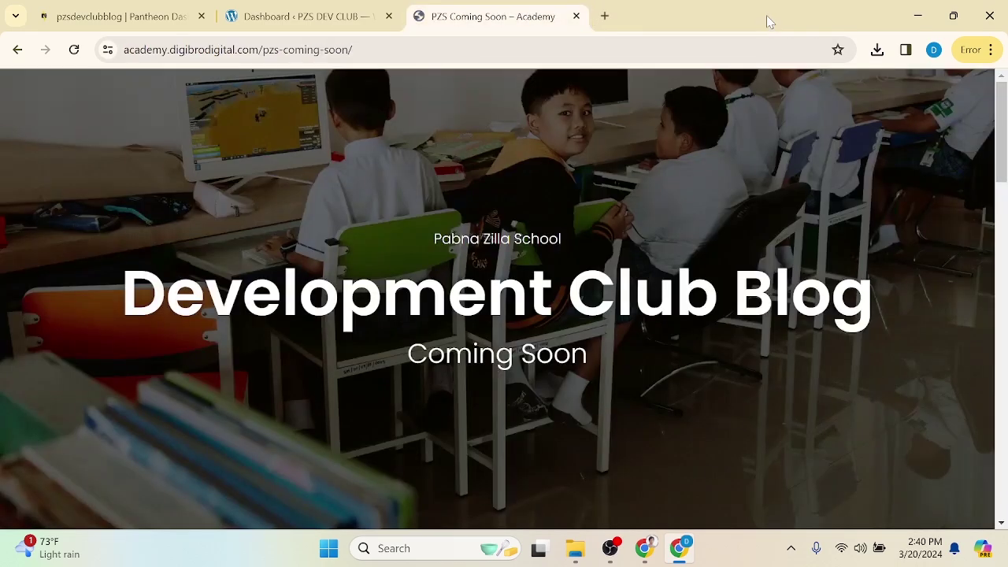
left_click(329, 18)
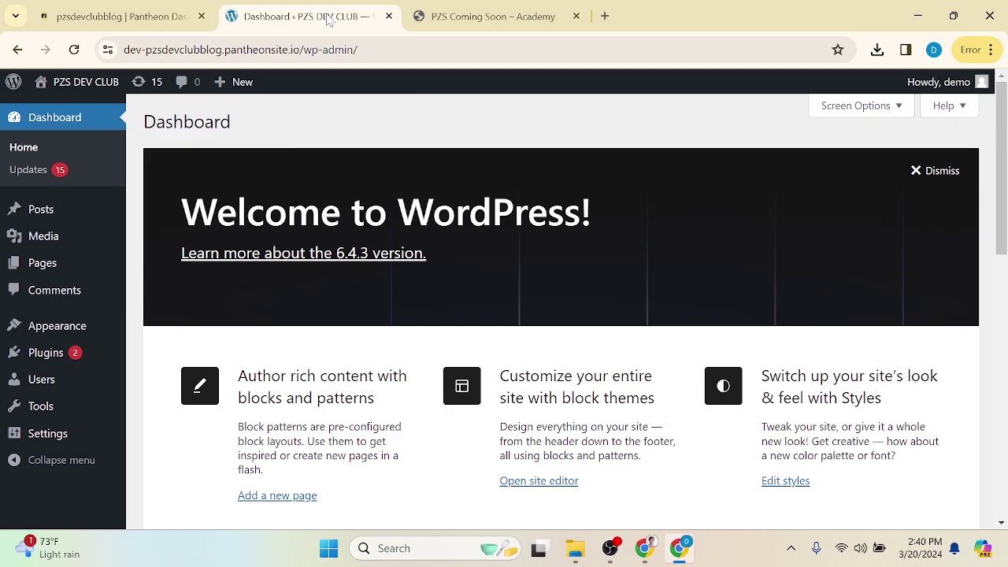
left_click(46, 240)
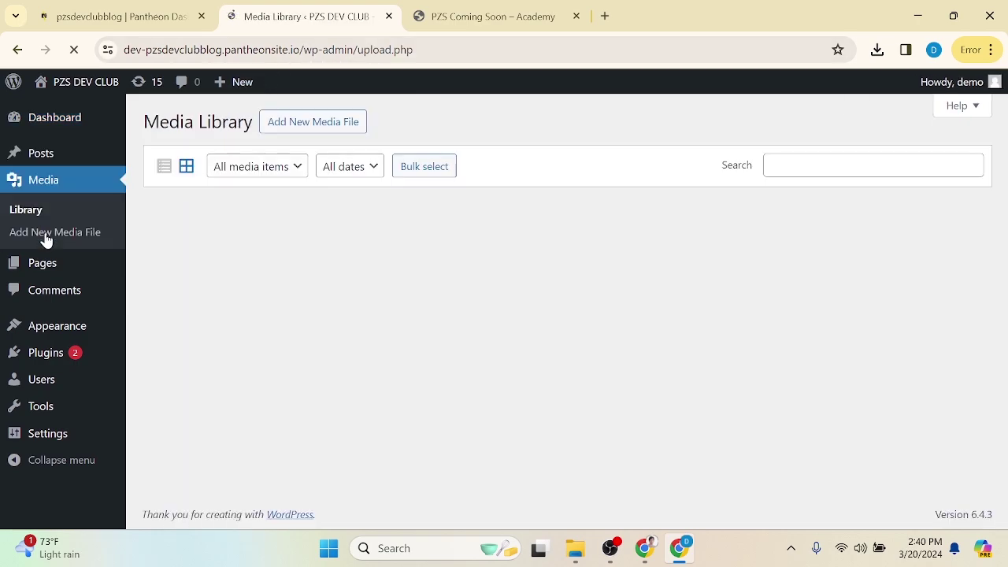
left_click(317, 129)
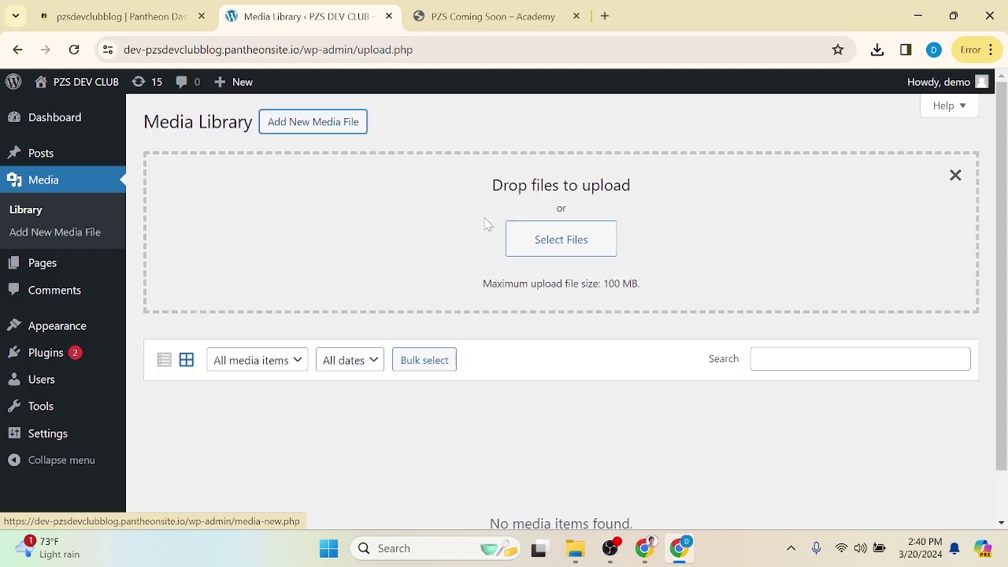
Browse for files to upload and open the folder drive-download-20240320T083811Z-001 inside Downloads
left_click(590, 246)
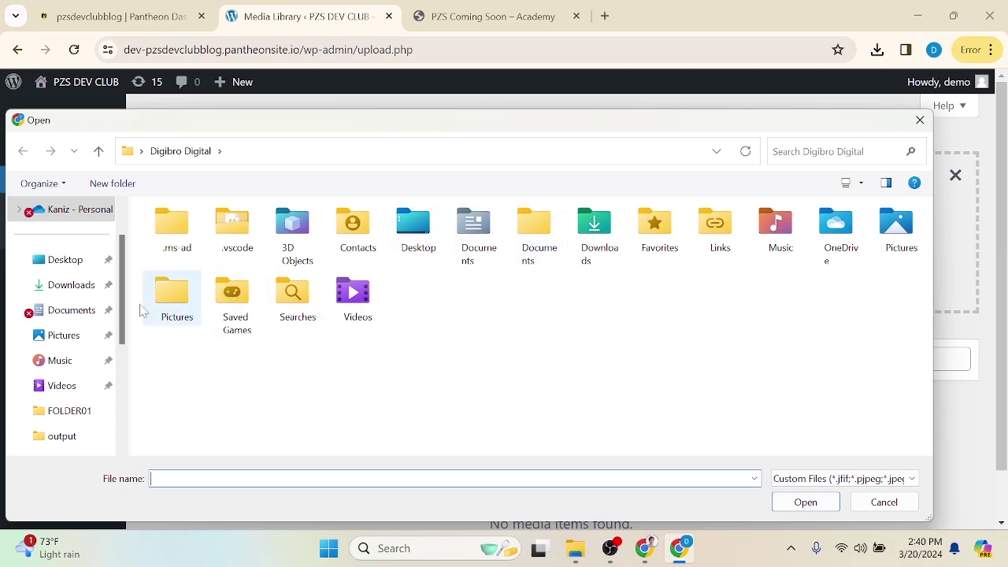
left_click(79, 286)
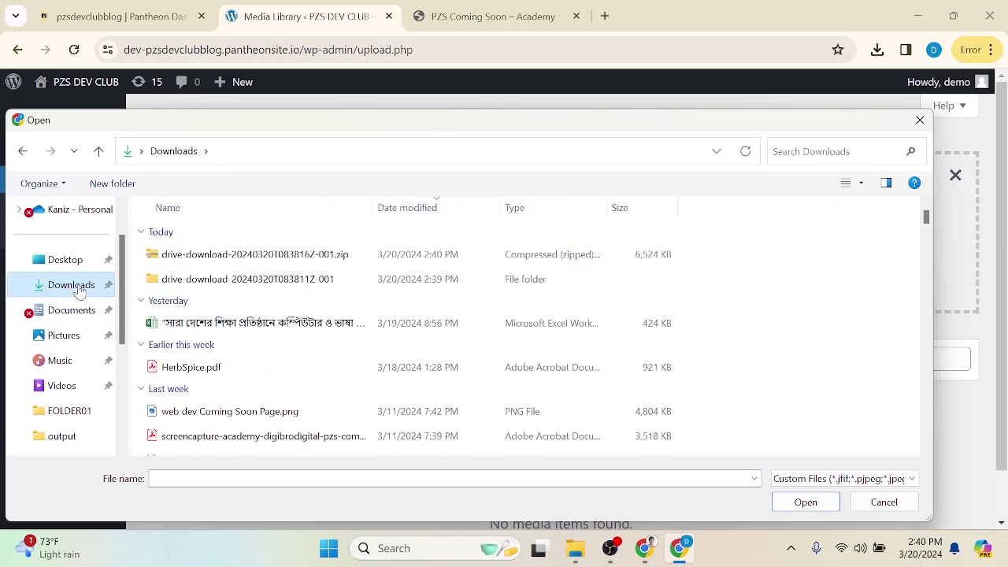
mouse_move(255, 288)
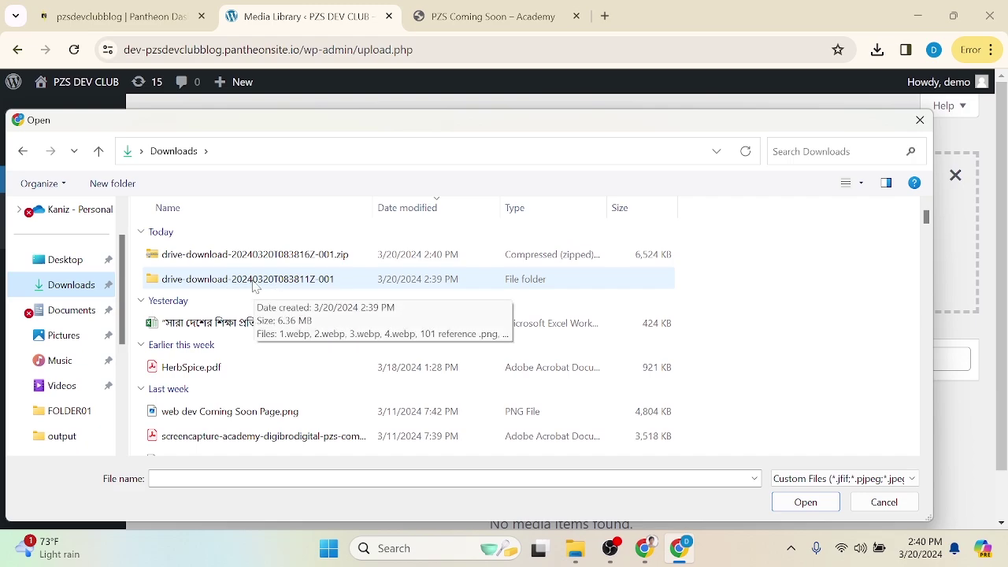
double_click(254, 279)
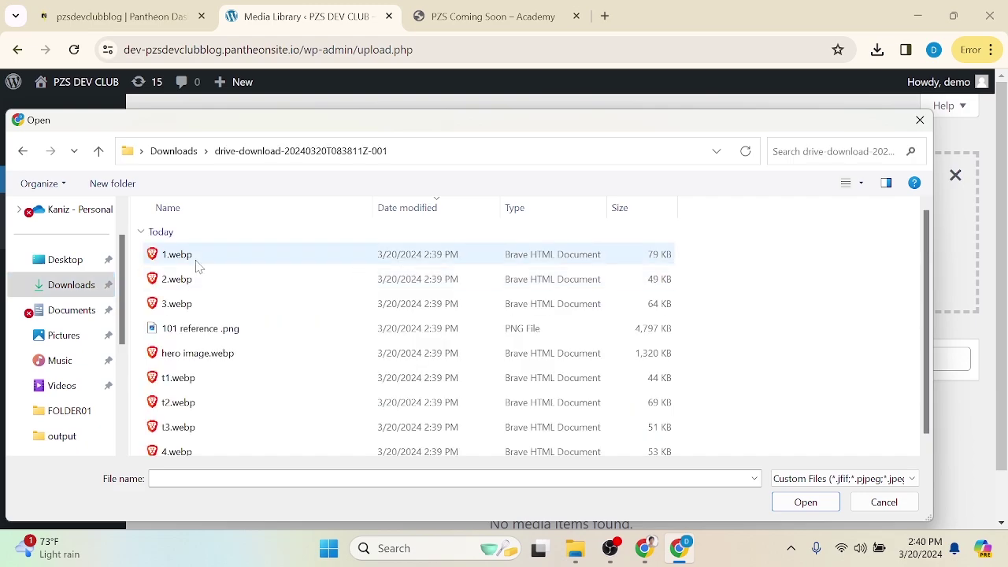
Select all the files in the extracted folder, including 101 reference .png and hero image.webp, and upload them to the Media Library
mouse_move(197, 267)
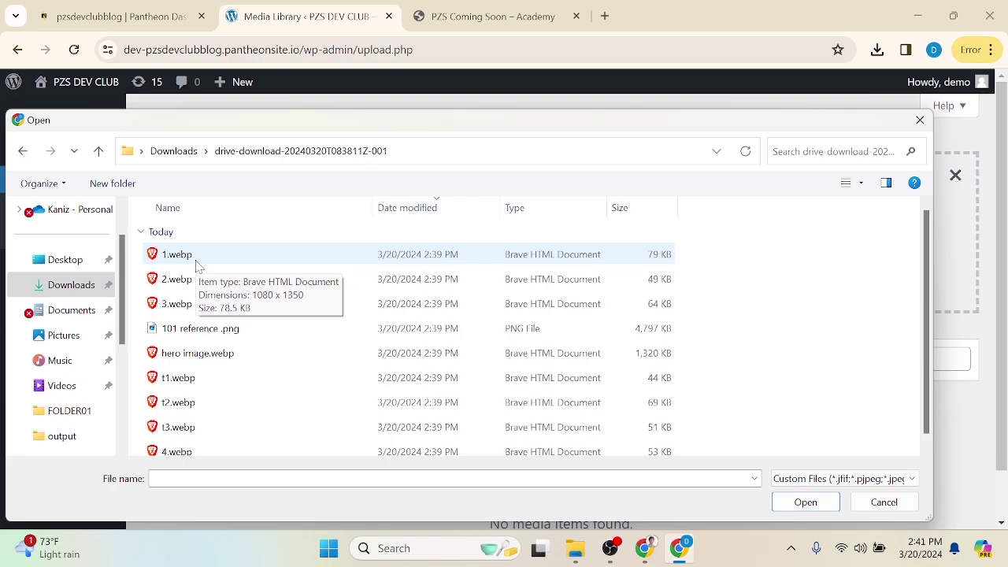
left_click(189, 262)
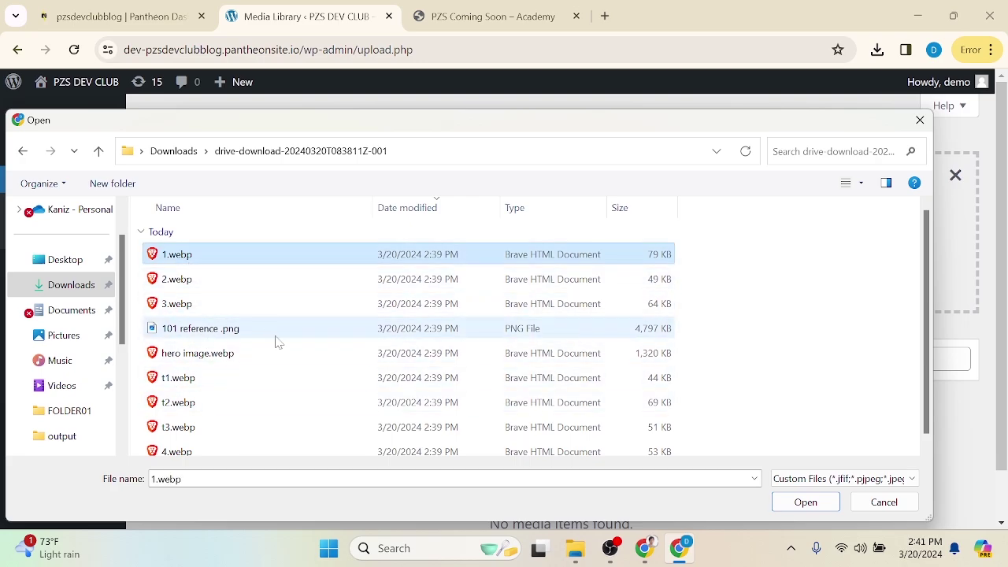
mouse_move(297, 353)
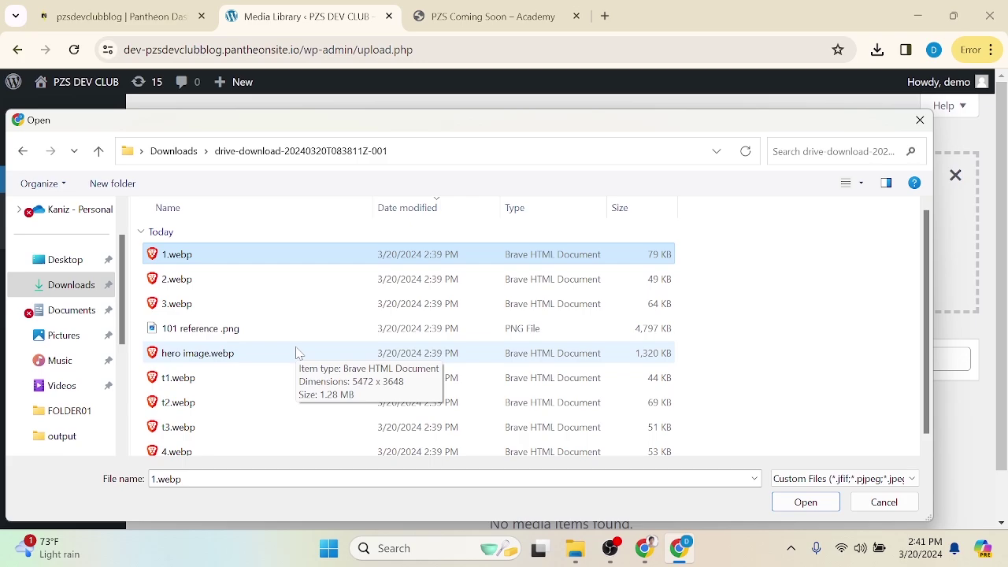
key("ctrl")
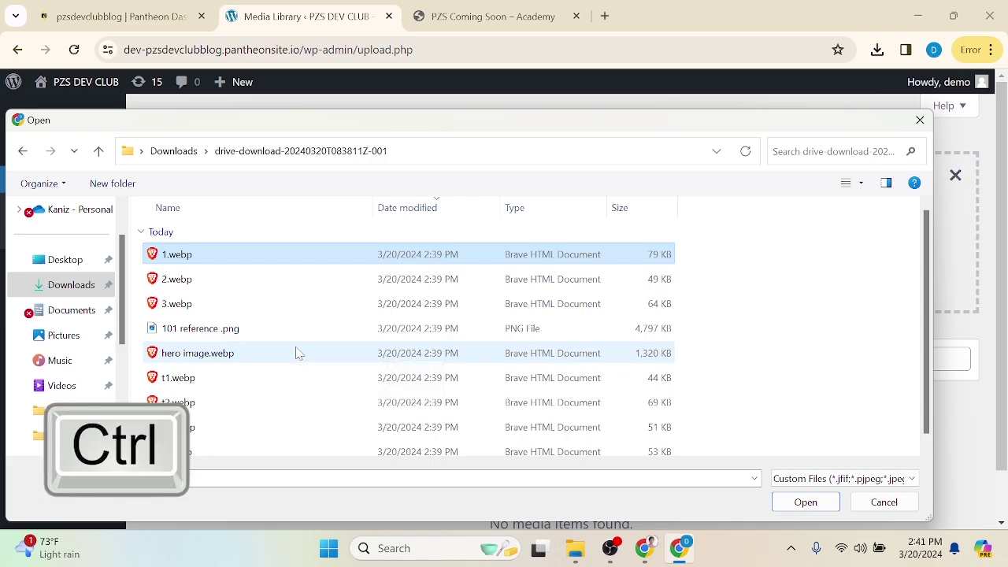
key("ctrl+a")
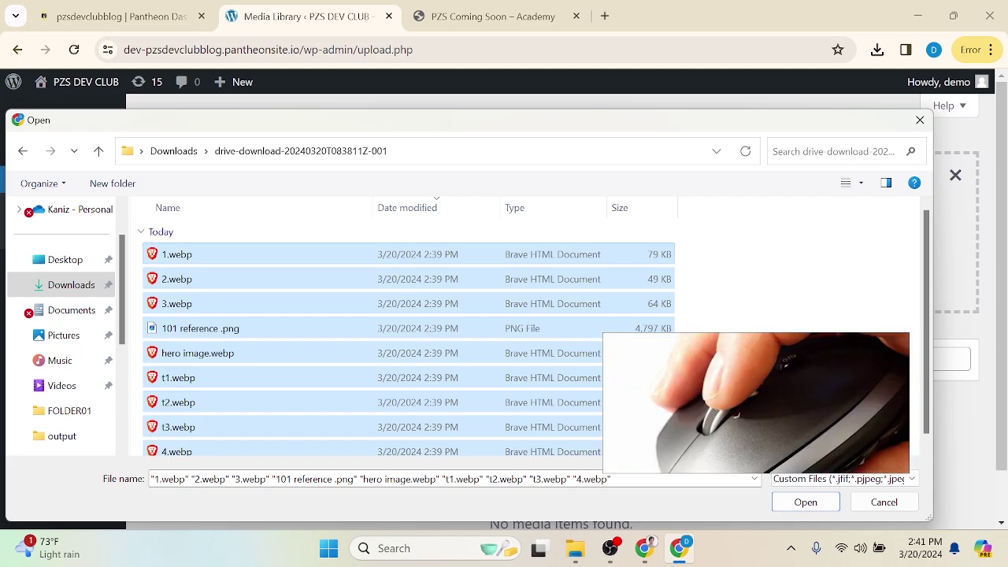
scroll(409, 338, "down", 1)
scroll(409, 339, "up", 1)
scroll(410, 339, "down", 1)
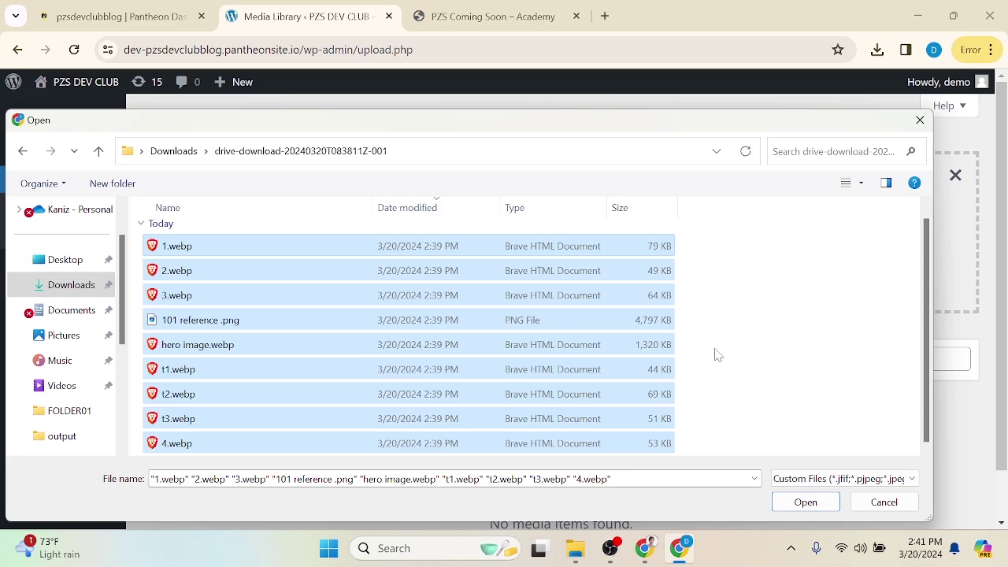
left_click(811, 508)
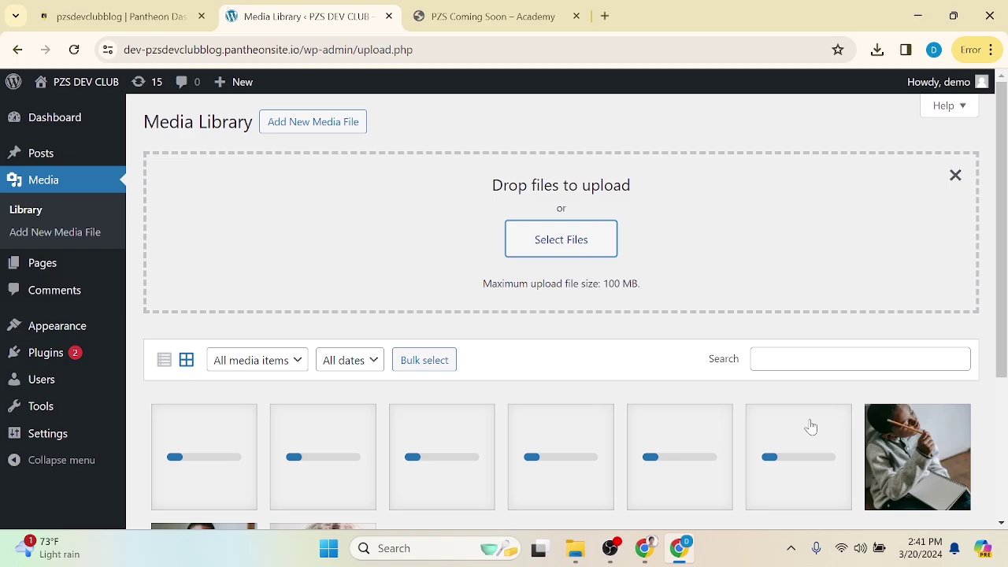
Reload the Media Library to check the uploaded images, and return to the WordPress dashboard
scroll(811, 426, "down", 2)
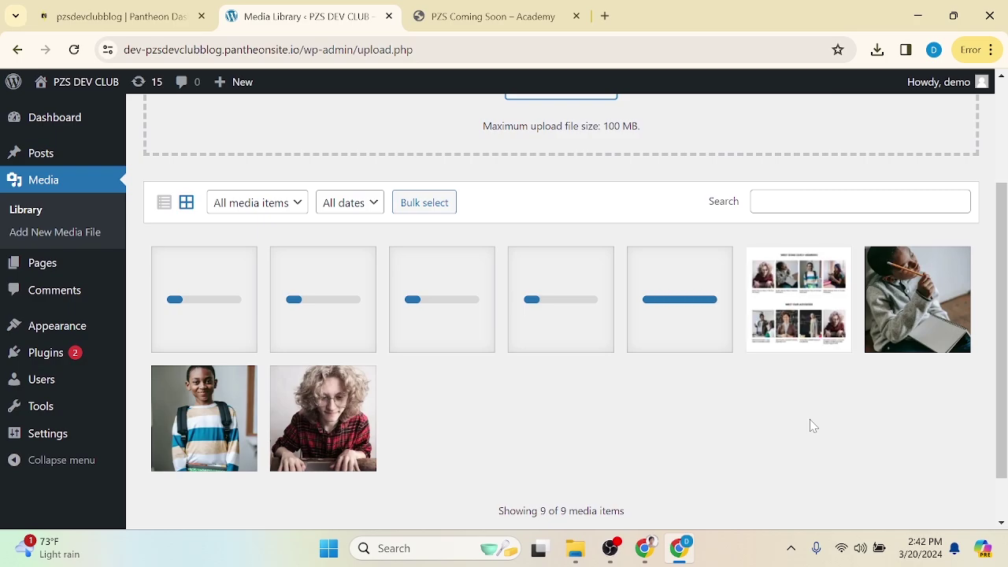
key("F5")
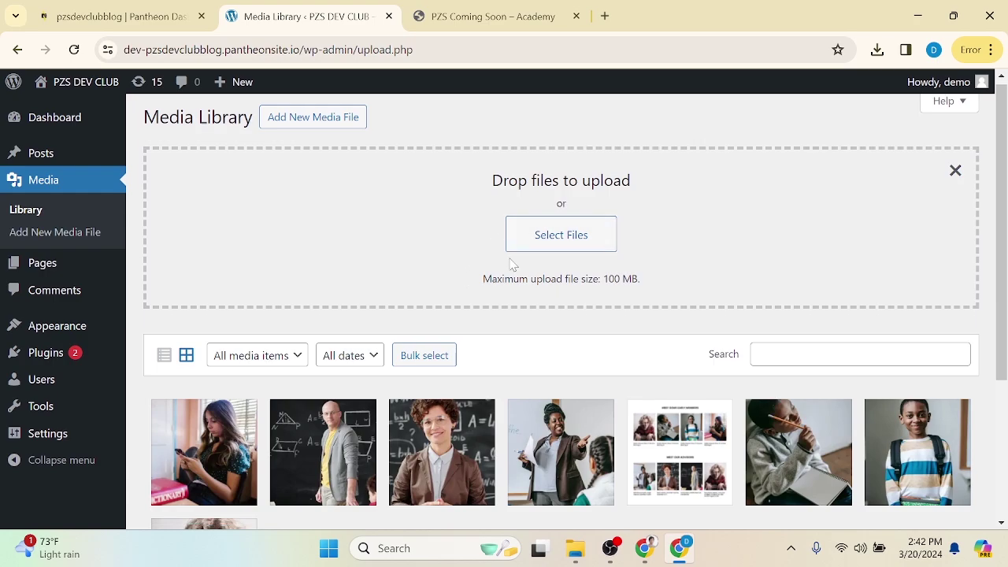
scroll(513, 268, "down", 2)
scroll(512, 292, "up", 2)
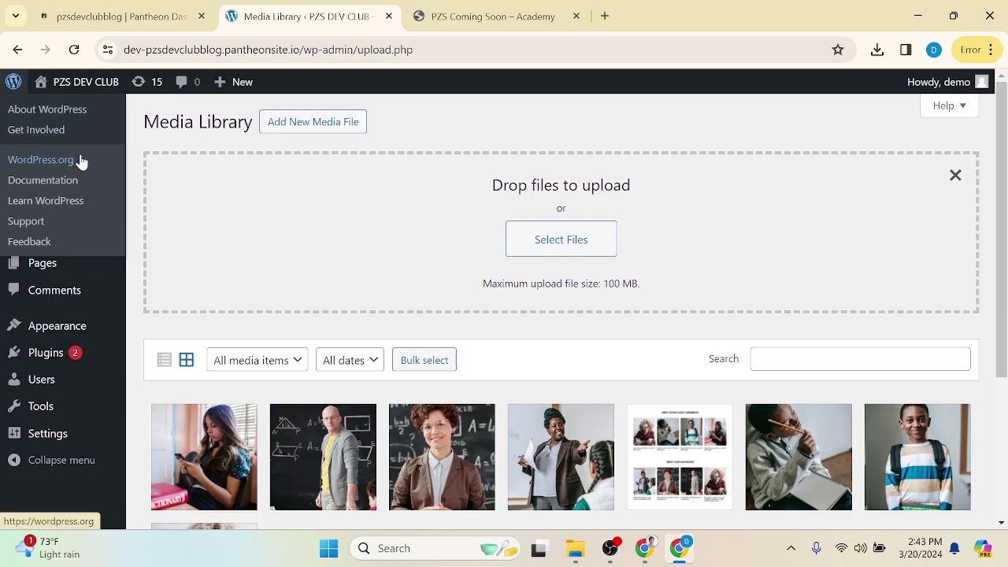
left_click(71, 126)
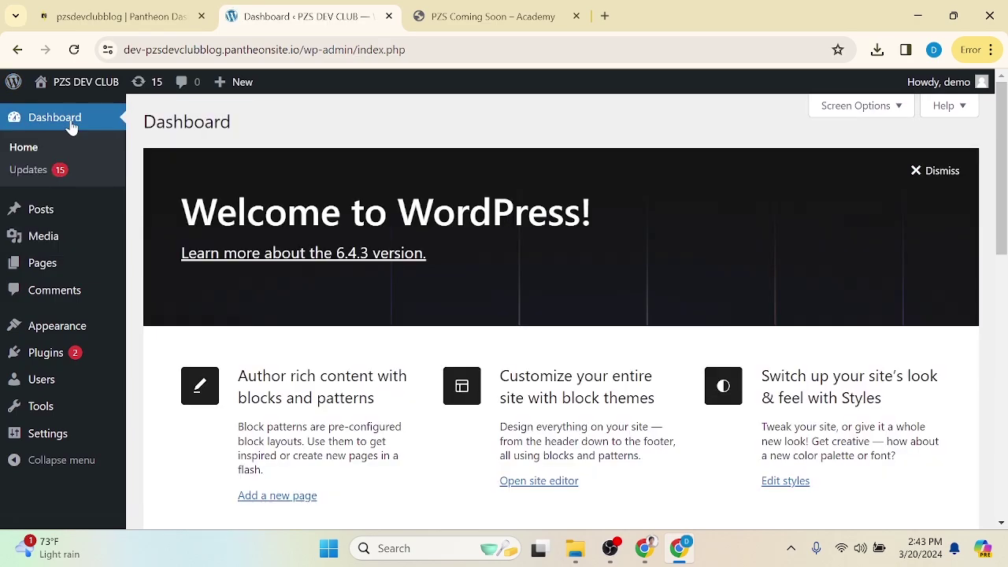
mouse_move(54, 247)
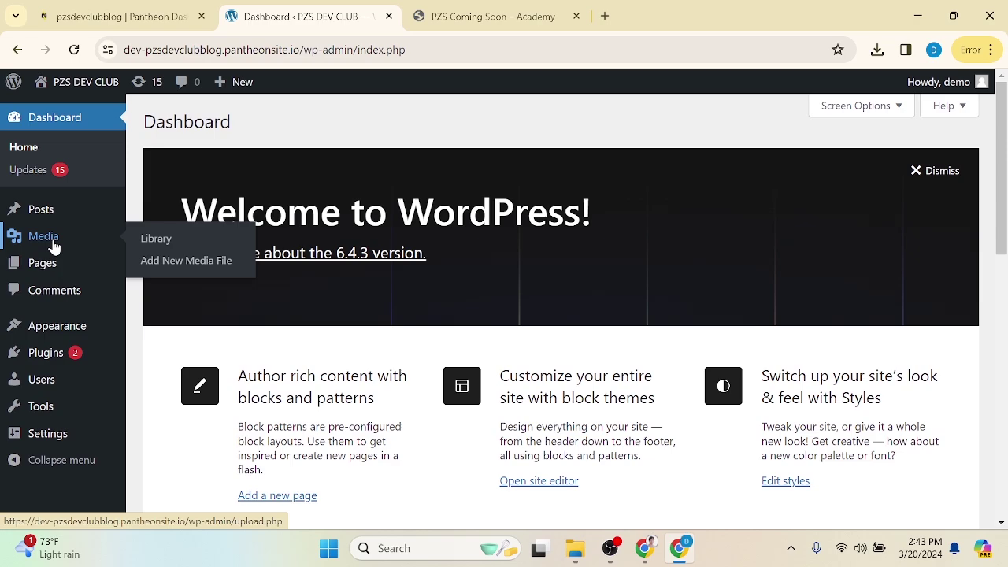